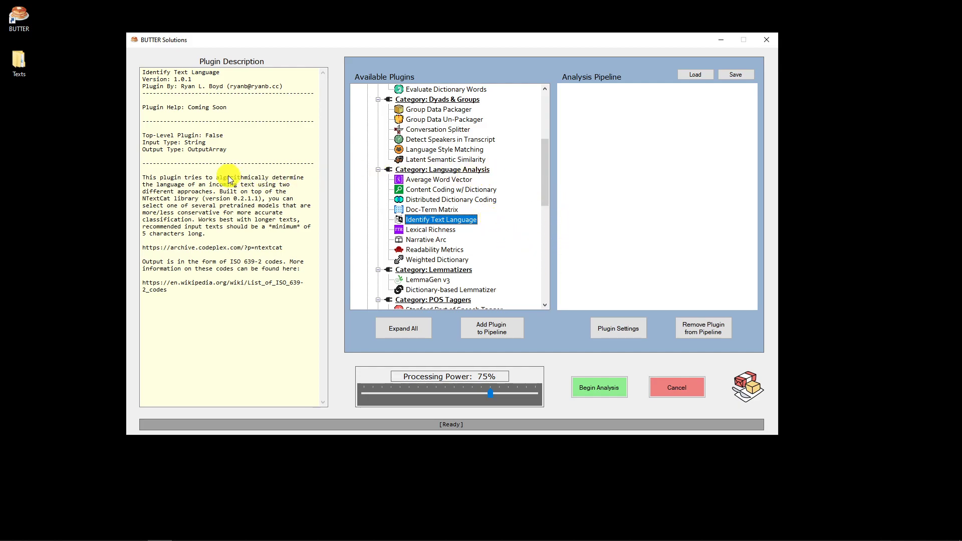
# Read the description of the Identify Text Language plugin, including its NTextCat reference.
pyautogui.click(255, 247)
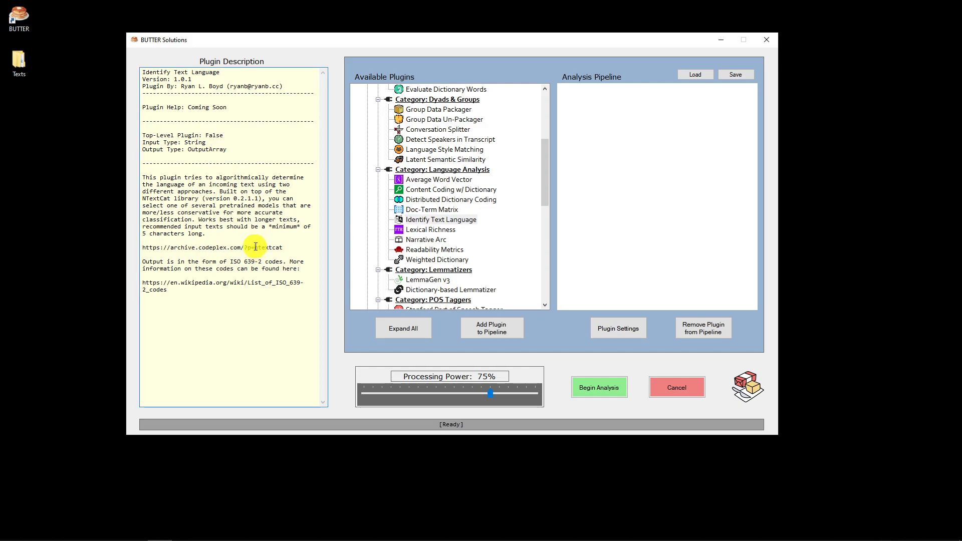
pyautogui.moveTo(255, 247); pyautogui.dragTo(285, 246)
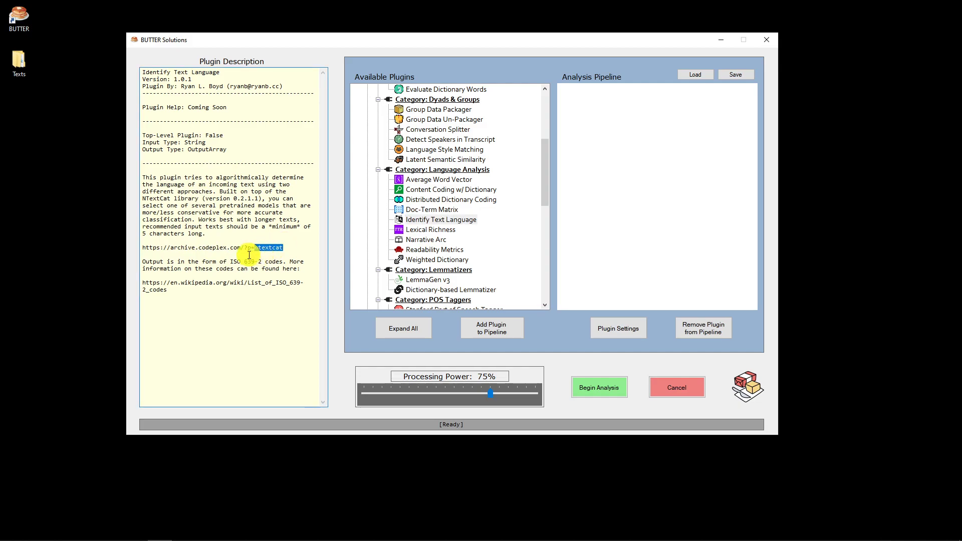
pyautogui.doubleClick(160, 196)
pyautogui.click(441, 220)
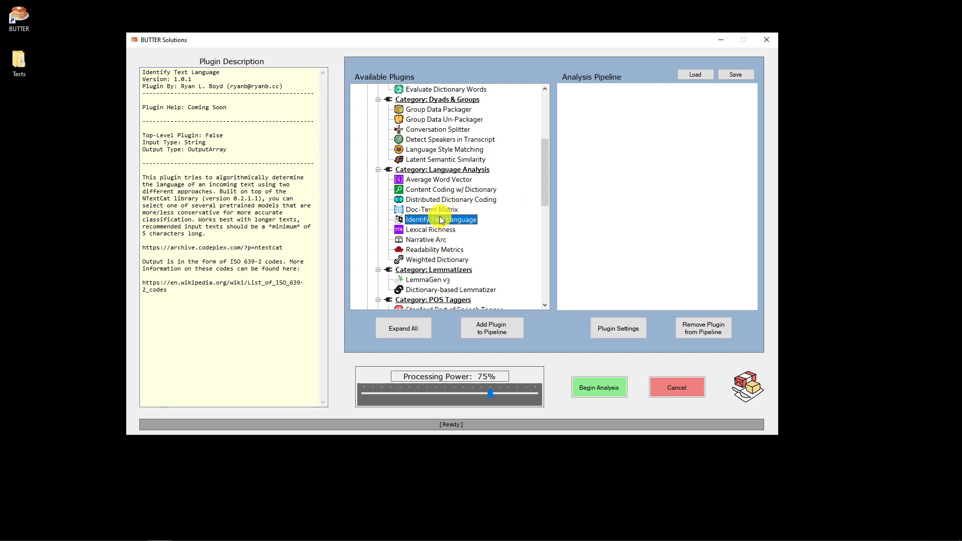
pyautogui.moveTo(547, 172); pyautogui.dragTo(547, 175)
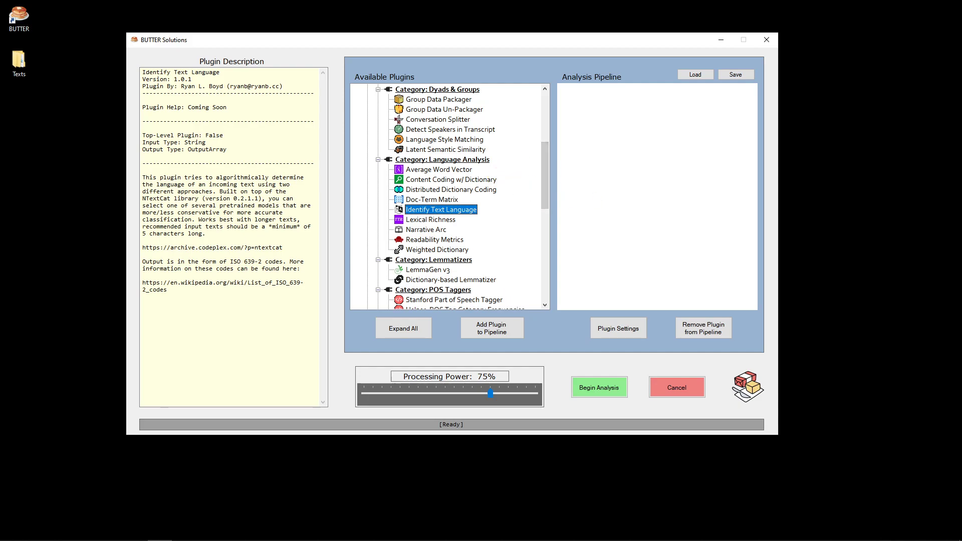
# Open the TED - Multiling Demo folder inside Texts and browse its text files.
pyautogui.moveTo(961, 140); pyautogui.dragTo(533, 75)
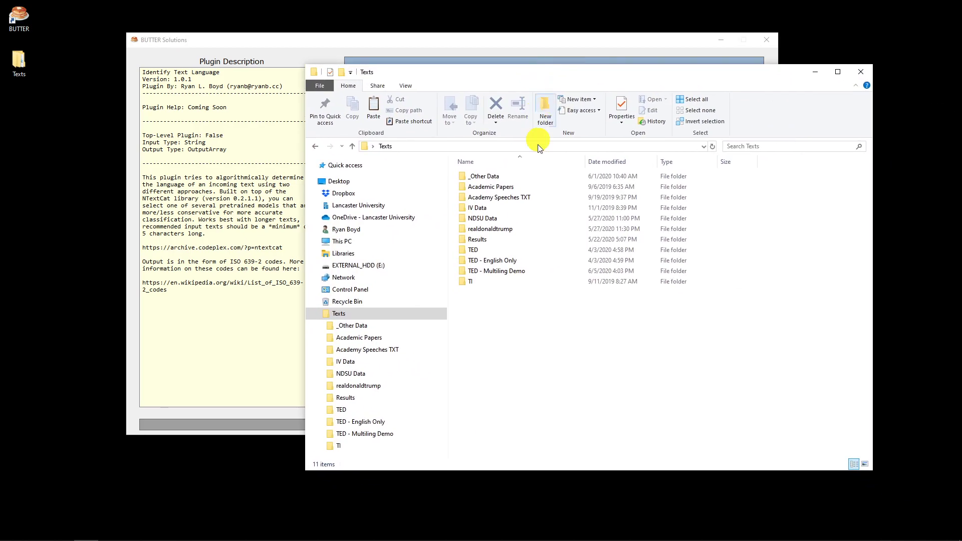
pyautogui.doubleClick(527, 274)
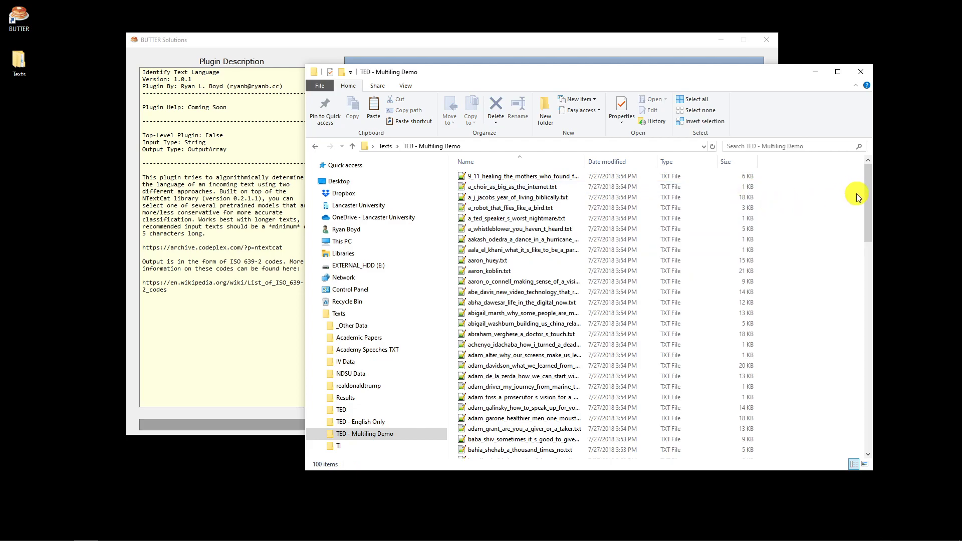
pyautogui.moveTo(868, 191); pyautogui.dragTo(868, 170)
pyautogui.click(546, 176)
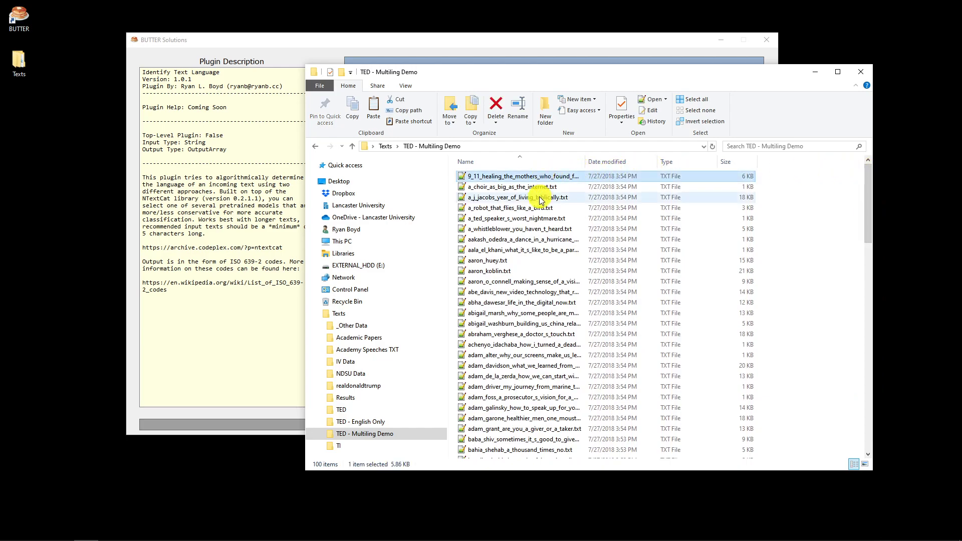
pyautogui.keyDown('shift'); pyautogui.click(521, 429); pyautogui.keyUp('shift')
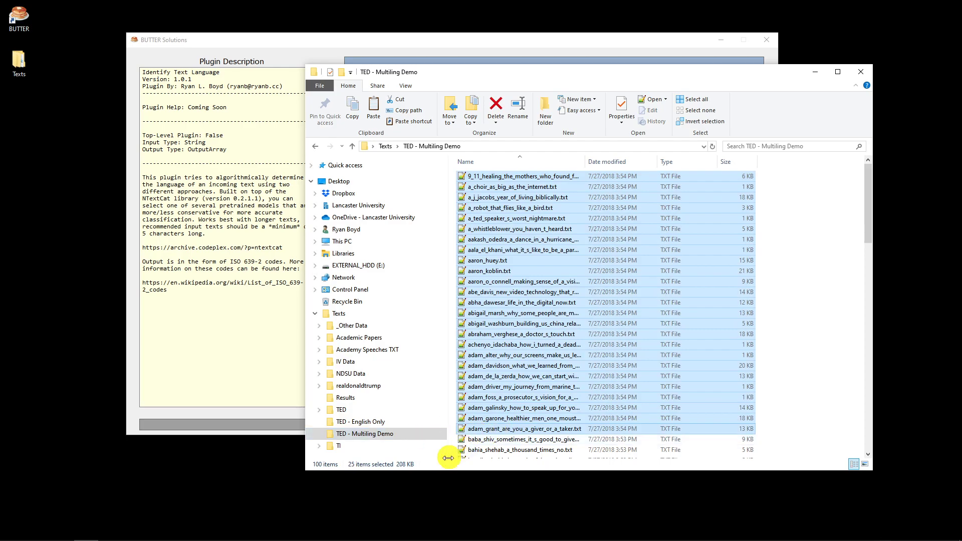
pyautogui.click(493, 186)
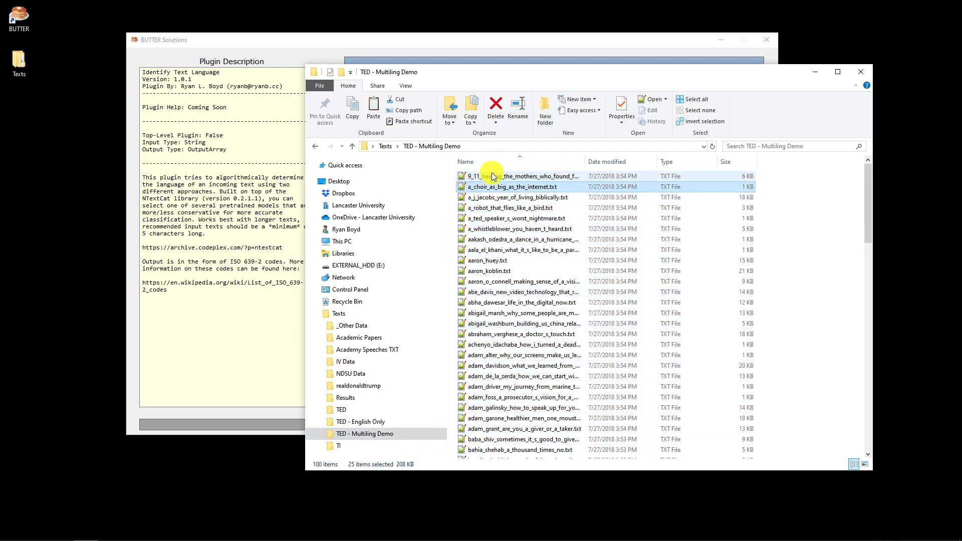
# Open a_j_jacobs_year_of_living_biblically.txt and read through part of it to see its language.
pyautogui.click(498, 198)
pyautogui.doubleClick(498, 197)
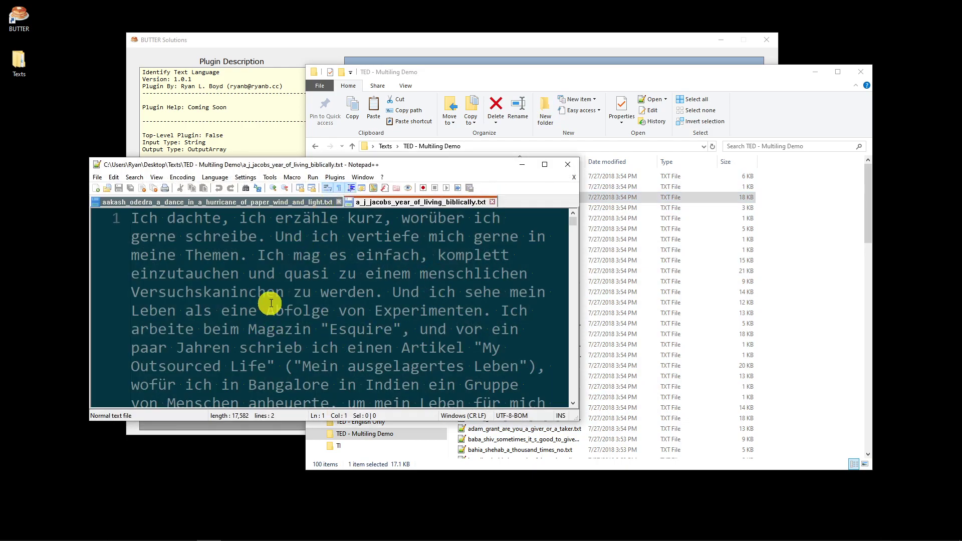
pyautogui.scroll(-15, 269, 304)
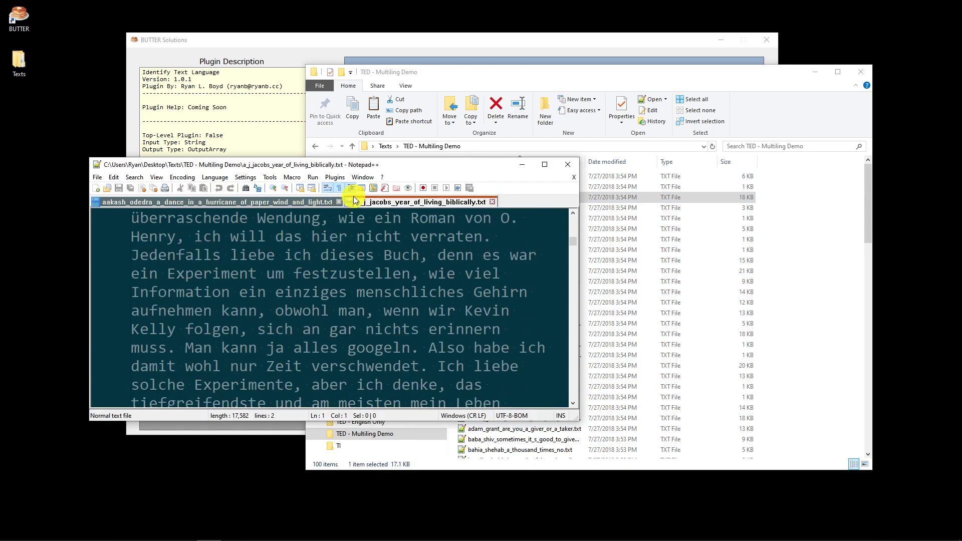
# Open barry_schwartz_on_the_paradox_of_choice.txt from the TED - Multiling Demo folder and check its language.
pyautogui.click(719, 302)
pyautogui.scroll(-5, 507, 350)
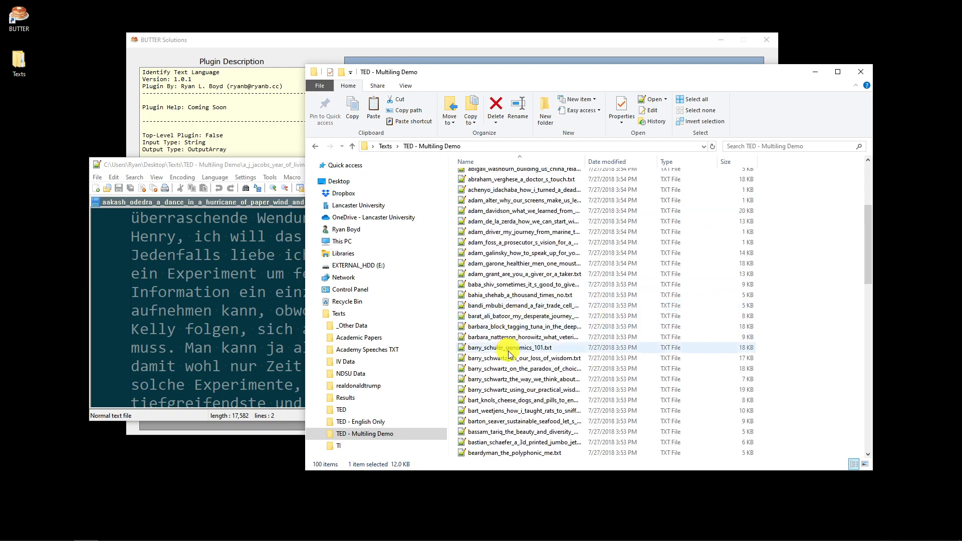
pyautogui.doubleClick(498, 368)
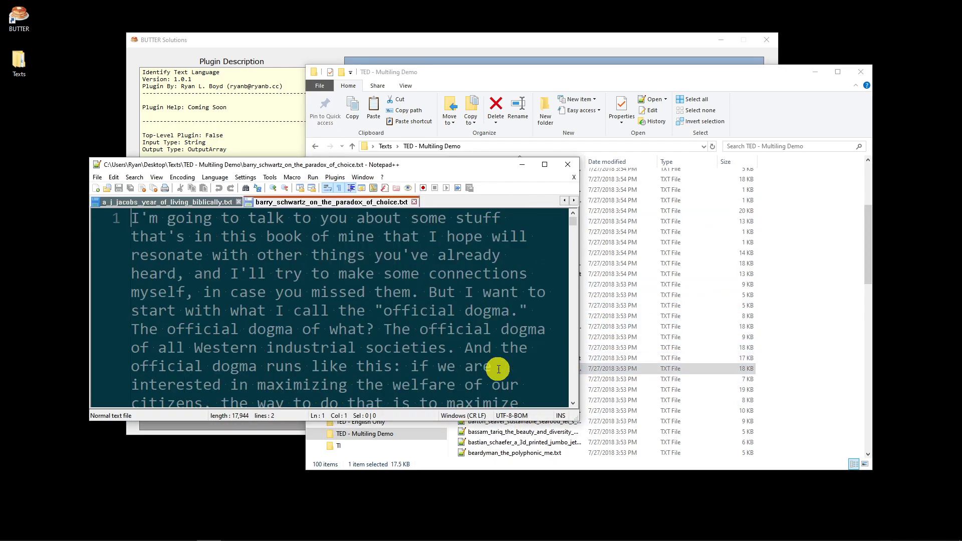
pyautogui.scroll(-6, 654, 353)
# Open caleb_harper_this_computer_will_grow_your_food_in_the_future.txt from the same folder and check its language.
pyautogui.click(657, 339)
pyautogui.scroll(-6, 659, 338)
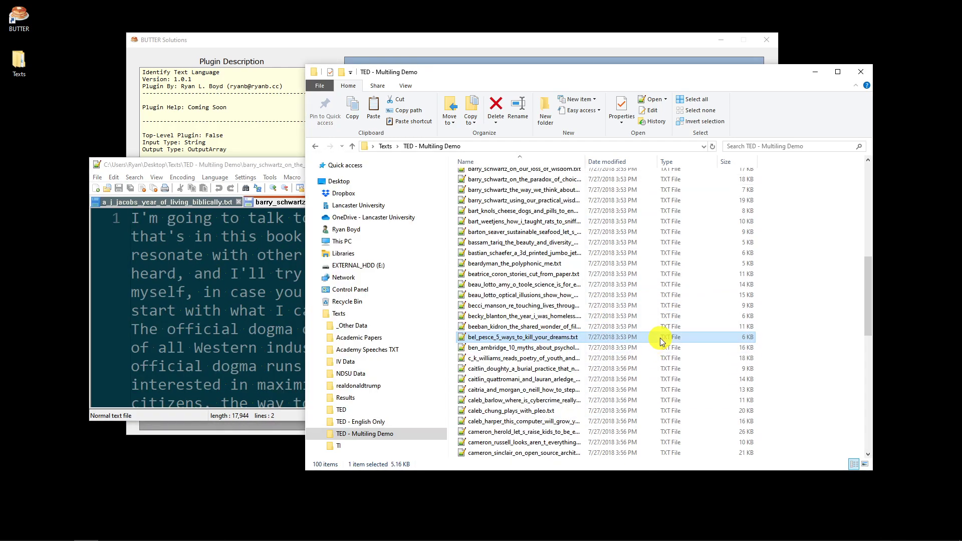
pyautogui.click(500, 234)
pyautogui.doubleClick(500, 233)
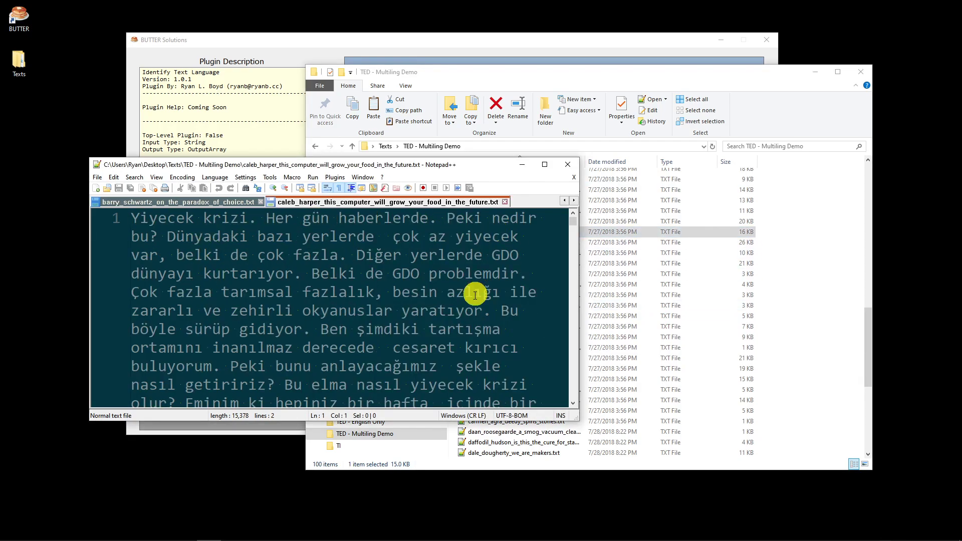
pyautogui.scroll(-5, 350, 310)
# Open dan_barasch_a_park_underneath_the_hustle_and_bustle_of_new_york_city.txt from the folder to see its language.
pyautogui.click(642, 305)
pyautogui.scroll(-7, 639, 308)
pyautogui.doubleClick(621, 389)
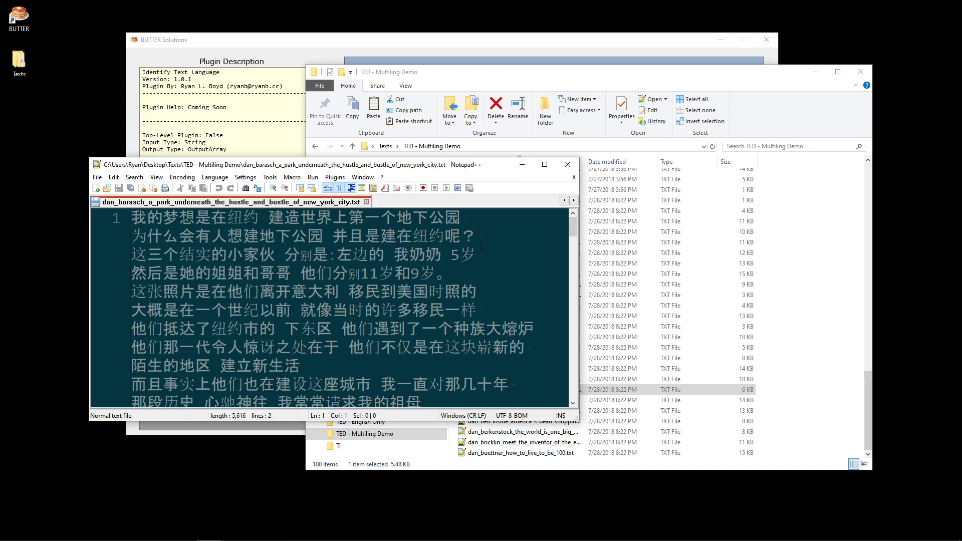
# Close the sample documents and the text editor, and move the folder window out of the way of BUTTER.
pyautogui.click(574, 178)
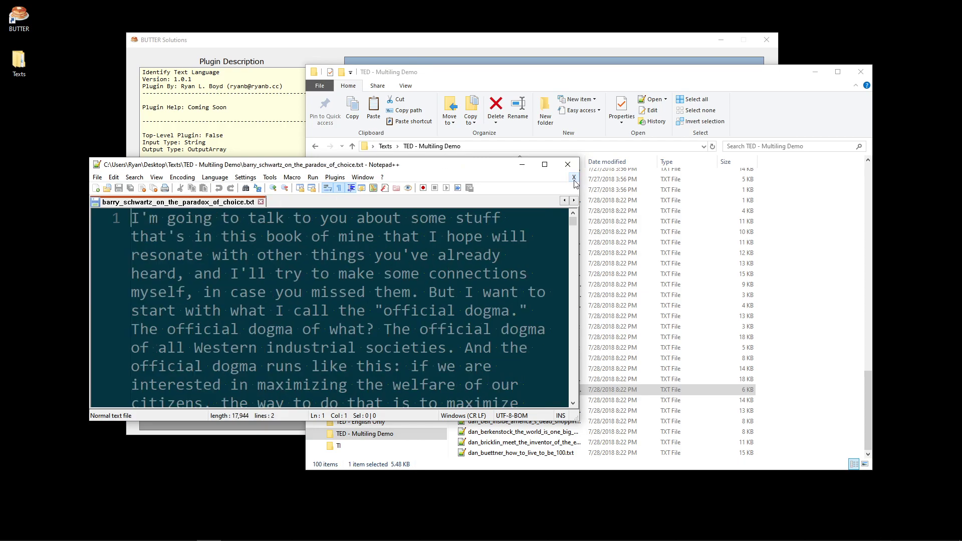
pyautogui.click(574, 179)
pyautogui.click(567, 164)
pyautogui.click(612, 284)
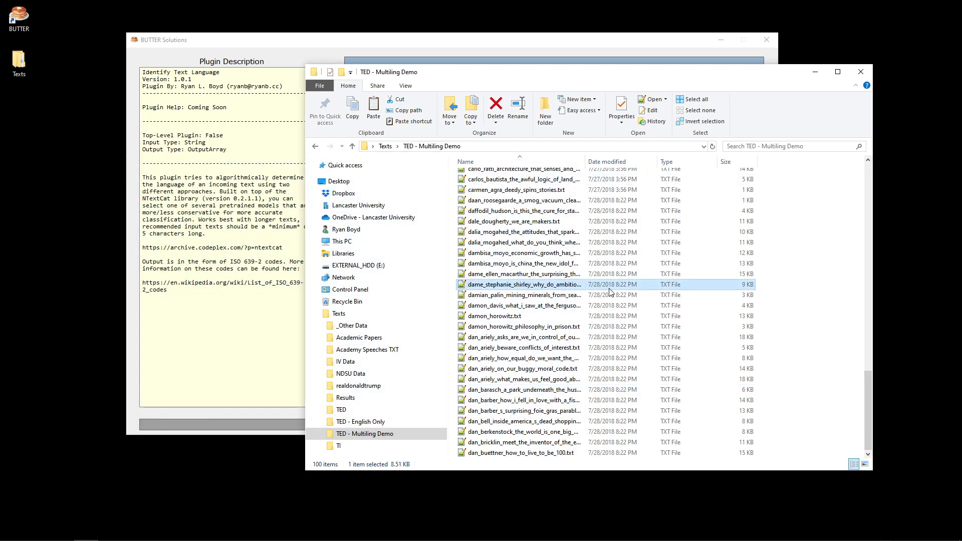
pyautogui.scroll(5, 611, 288)
pyautogui.scroll(10, 609, 289)
pyautogui.moveTo(545, 72); pyautogui.dragTo(961, 126)
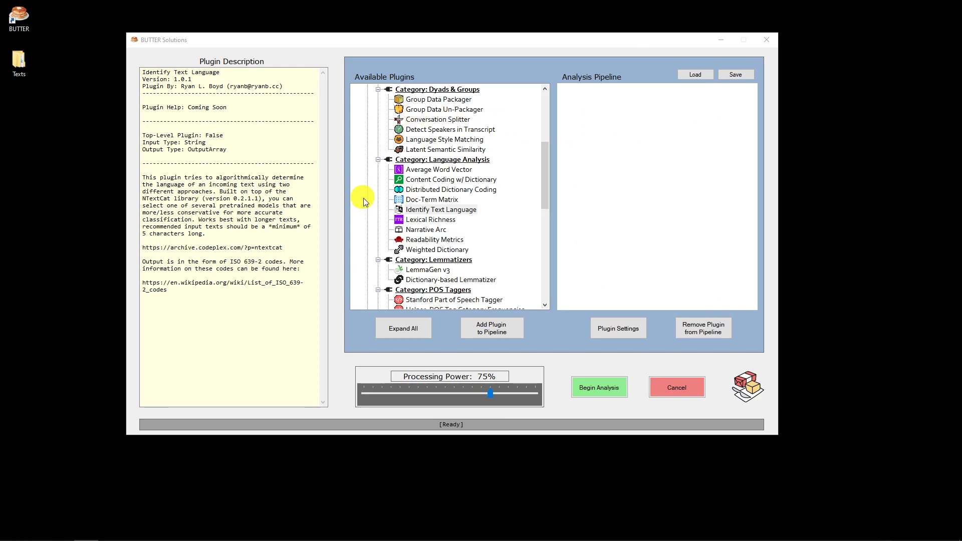
# Add the Load .txt Files from Folder plugin to the analysis pipeline.
pyautogui.click(430, 209)
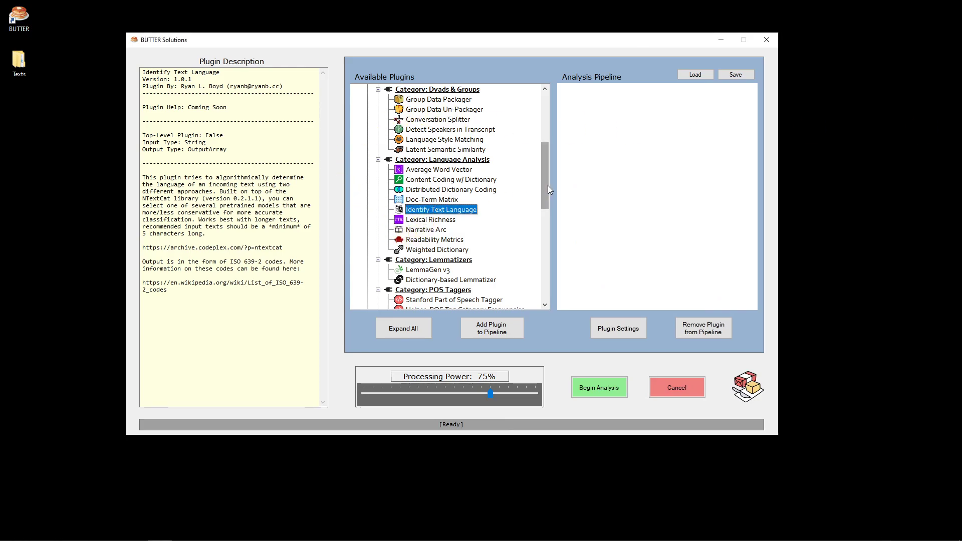
pyautogui.moveTo(548, 186); pyautogui.dragTo(548, 126)
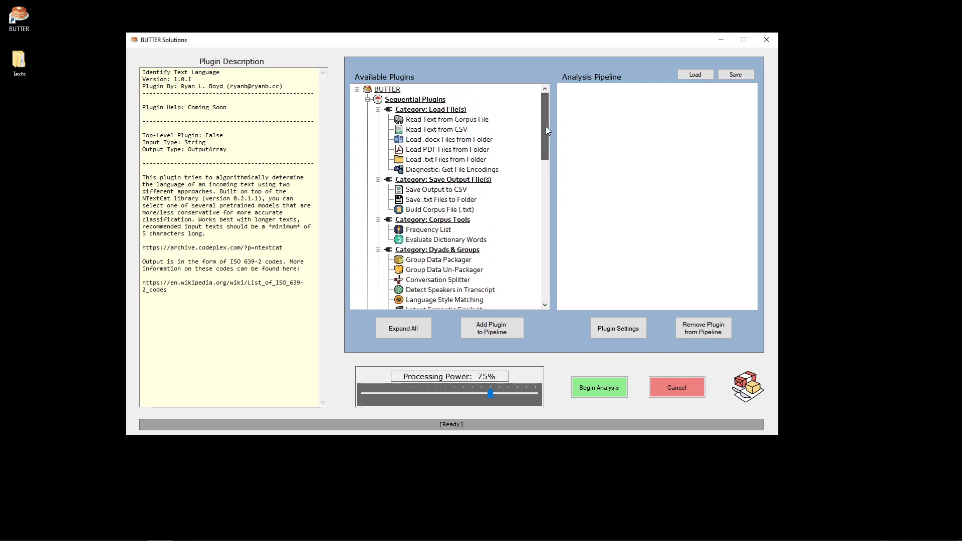
pyautogui.doubleClick(438, 160)
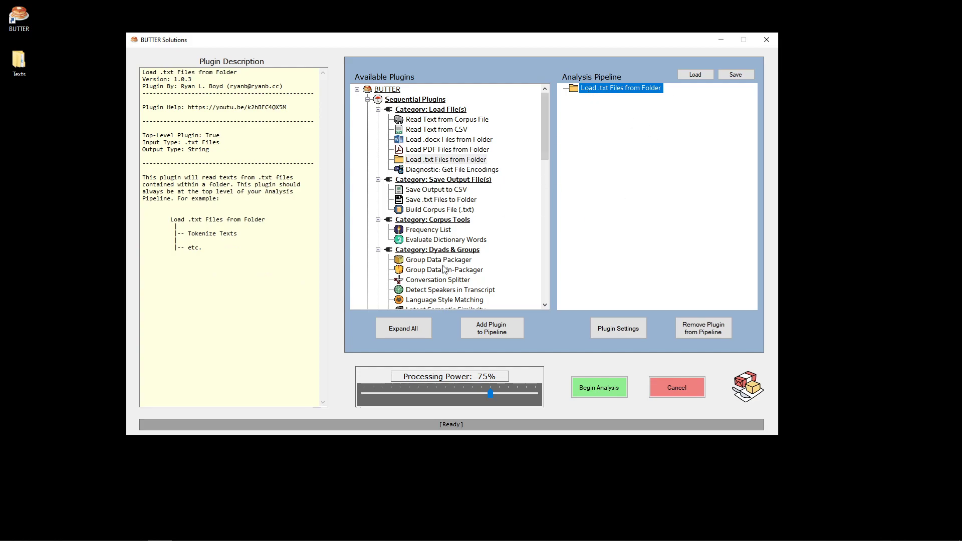
# Set the TED - Multiling Demo folder in Texts as the source folder for the Load .txt Files from Folder plugin.
pyautogui.click(608, 328)
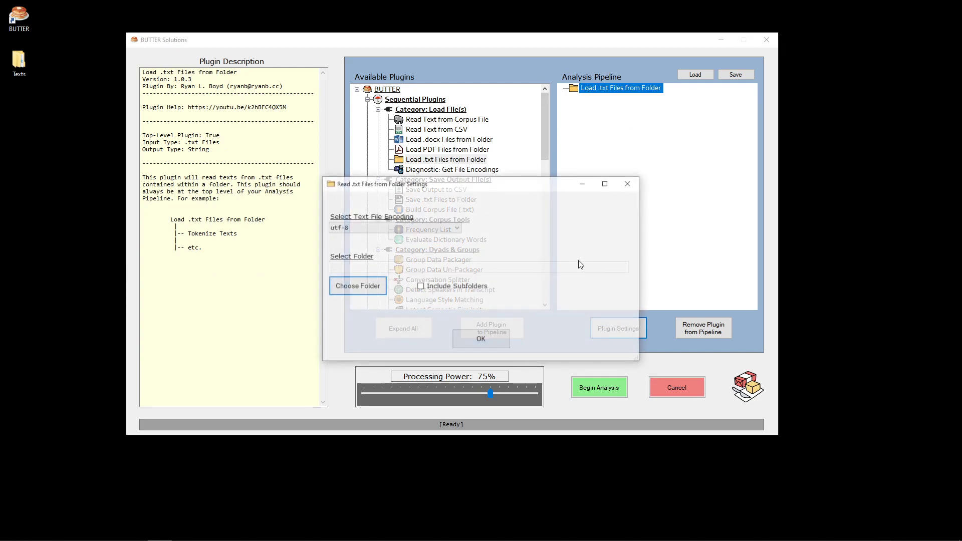
pyautogui.click(368, 289)
pyautogui.click(412, 347)
pyautogui.click(467, 408)
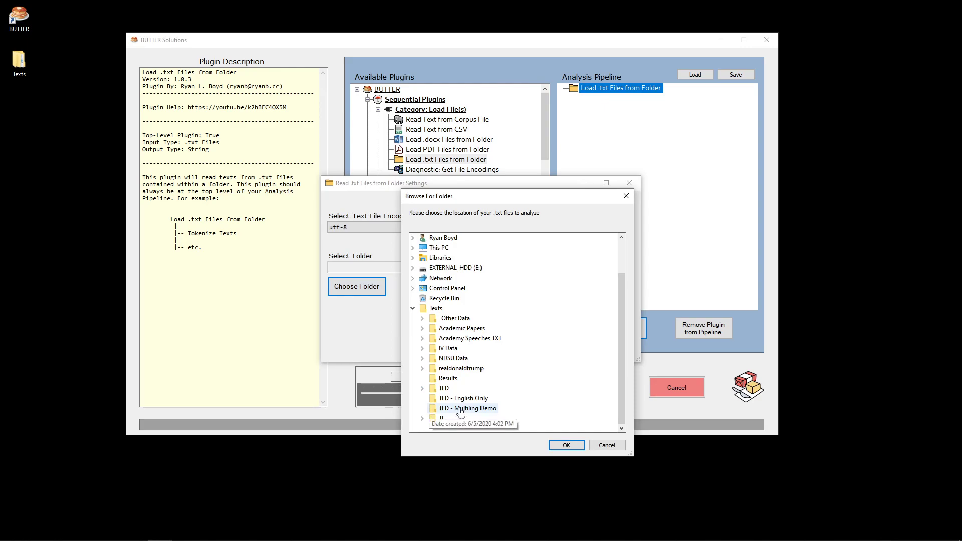
pyautogui.click(566, 445)
pyautogui.click(476, 338)
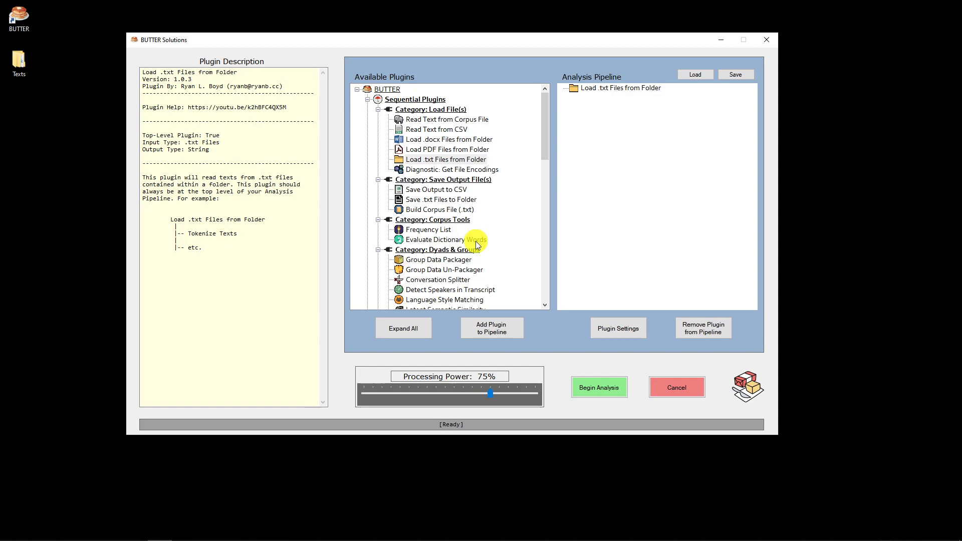
# Find Identify Text Language among the Language Analysis plugins and check the input type in its description.
pyautogui.scroll(-11, 476, 241)
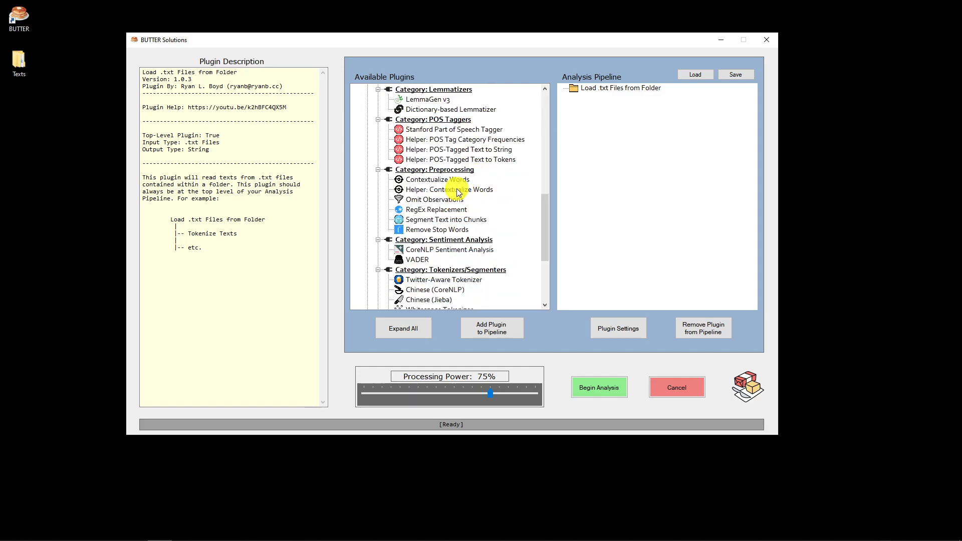
pyautogui.scroll(4, 458, 193)
pyautogui.click(432, 181)
pyautogui.click(433, 161)
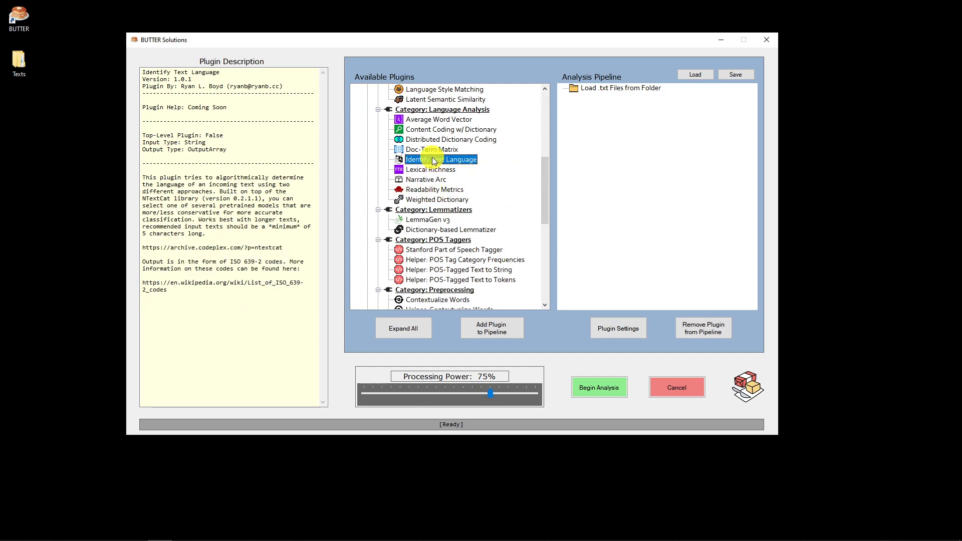
pyautogui.moveTo(175, 142); pyautogui.dragTo(219, 143)
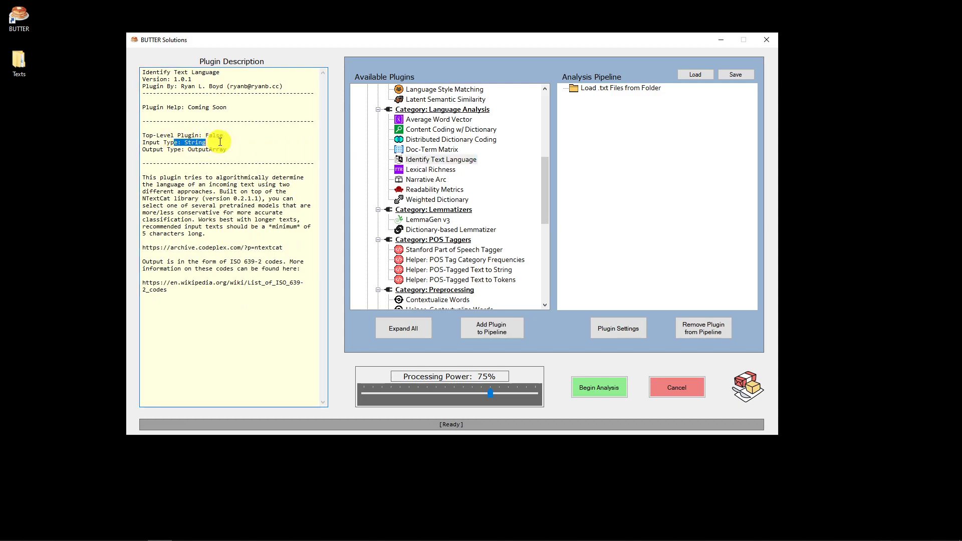
pyautogui.click(215, 142)
pyautogui.click(428, 158)
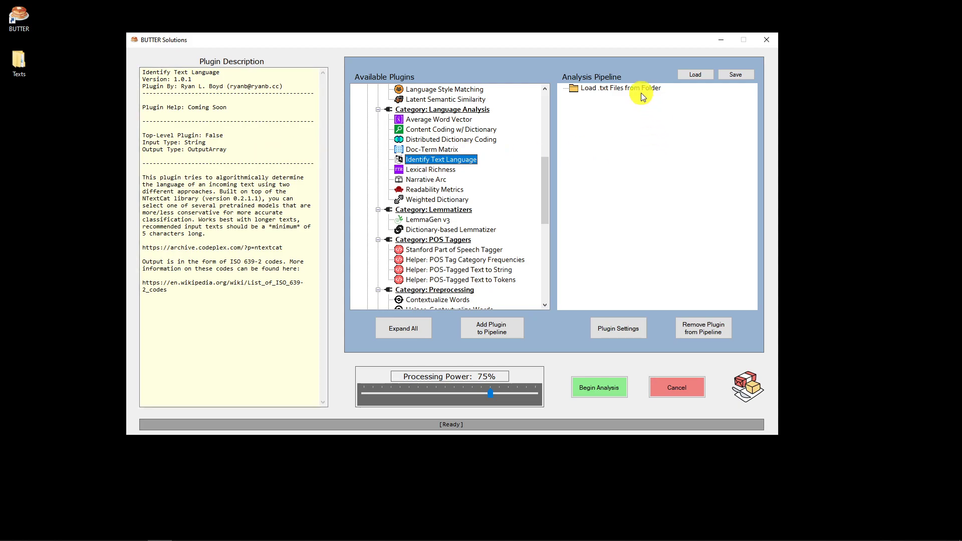
# Check the output type of Load .txt Files from Folder and add Identify Text Language beneath it in the pipeline.
pyautogui.click(628, 90)
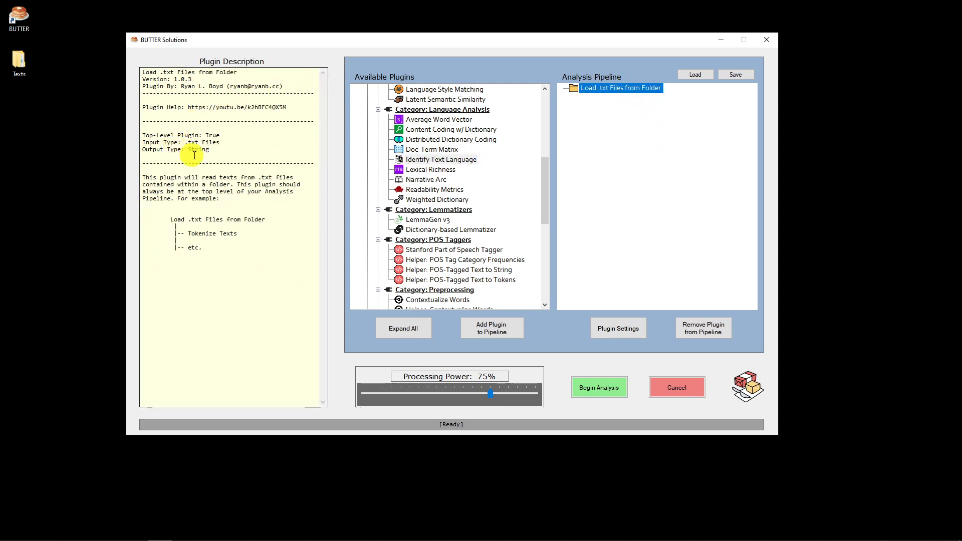
pyautogui.moveTo(211, 149); pyautogui.dragTo(129, 153)
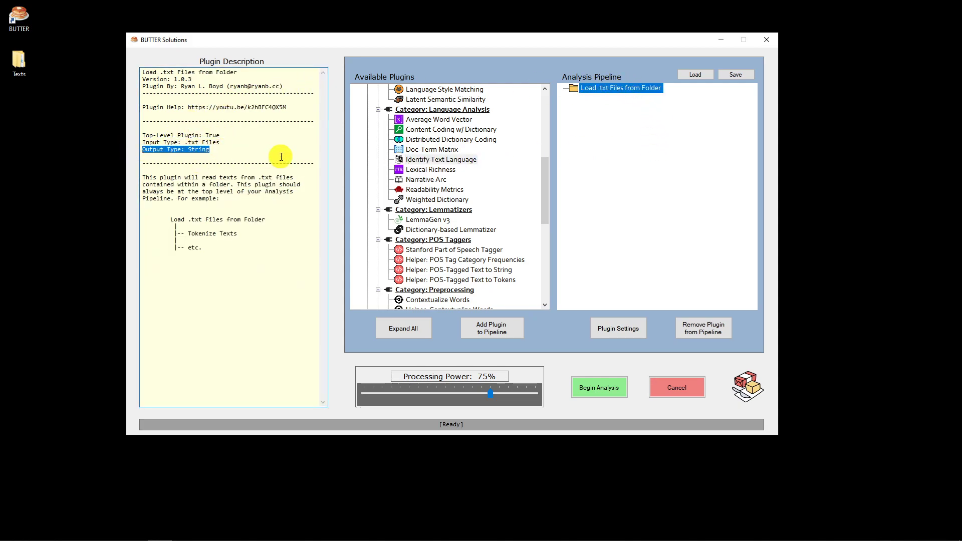
pyautogui.click(437, 159)
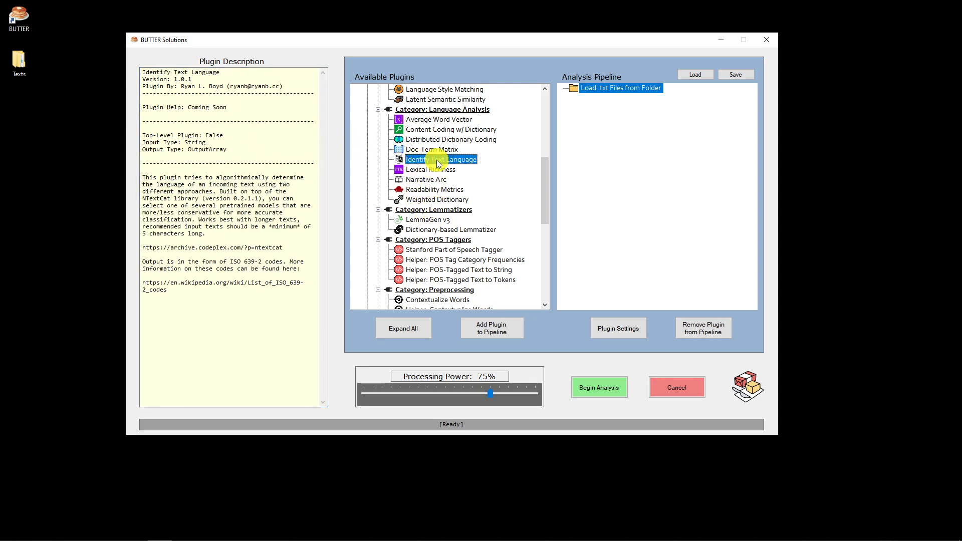
pyautogui.click(500, 333)
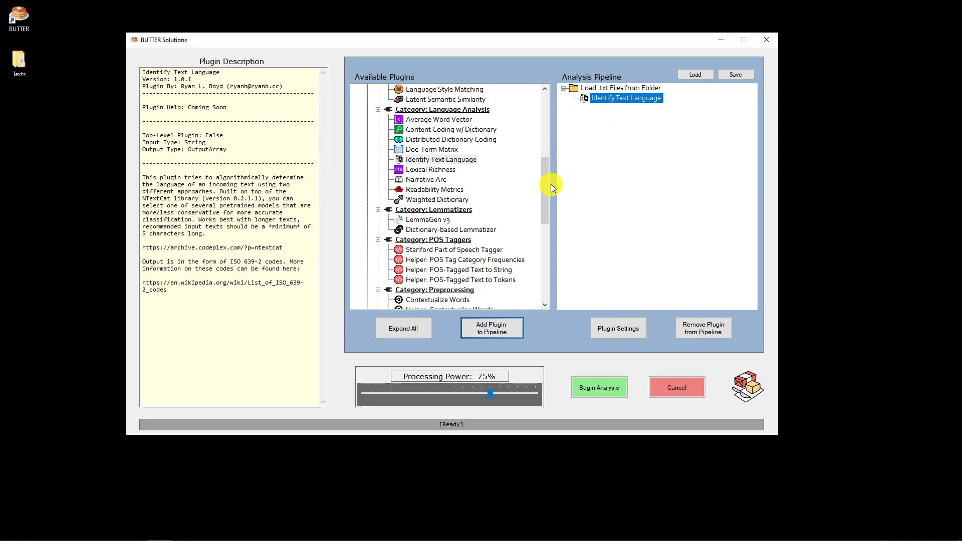
# Set the Identify Text Language plugin to use the Core 14 Languages model.
pyautogui.click(623, 329)
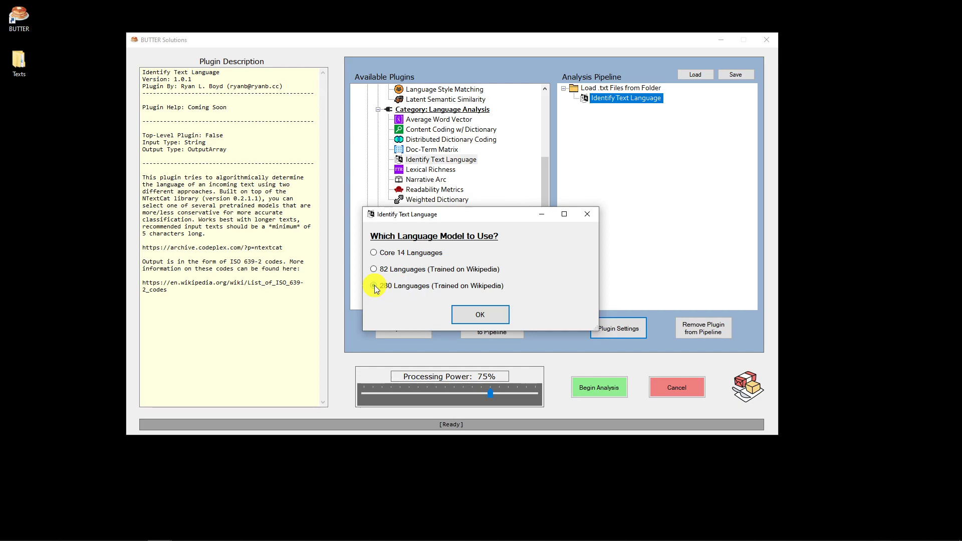
pyautogui.click(407, 253)
pyautogui.click(485, 317)
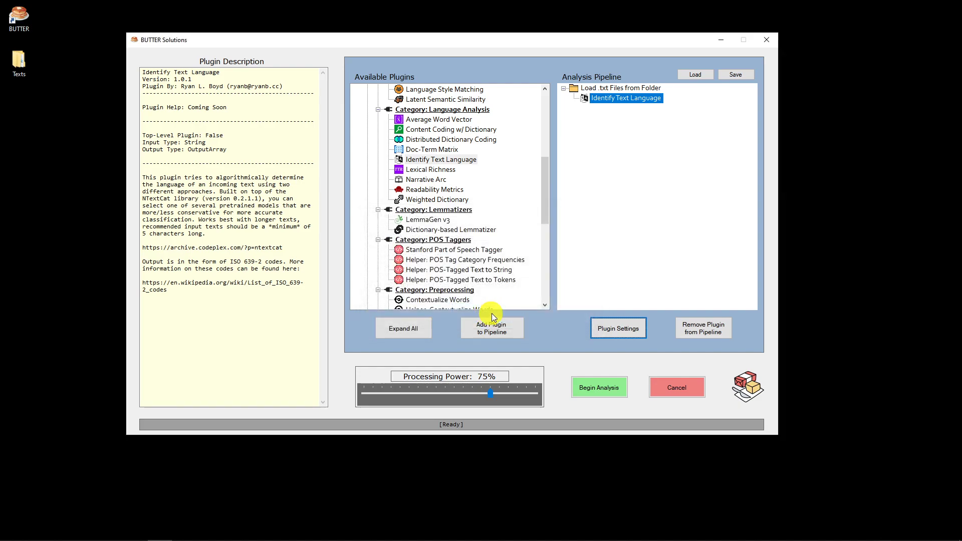
# Add Save Output to CSV beneath Identify Text Language, with BUTTER-CSVOutput-lang.csv in the Texts folder as its output file.
pyautogui.moveTo(543, 183); pyautogui.dragTo(541, 118)
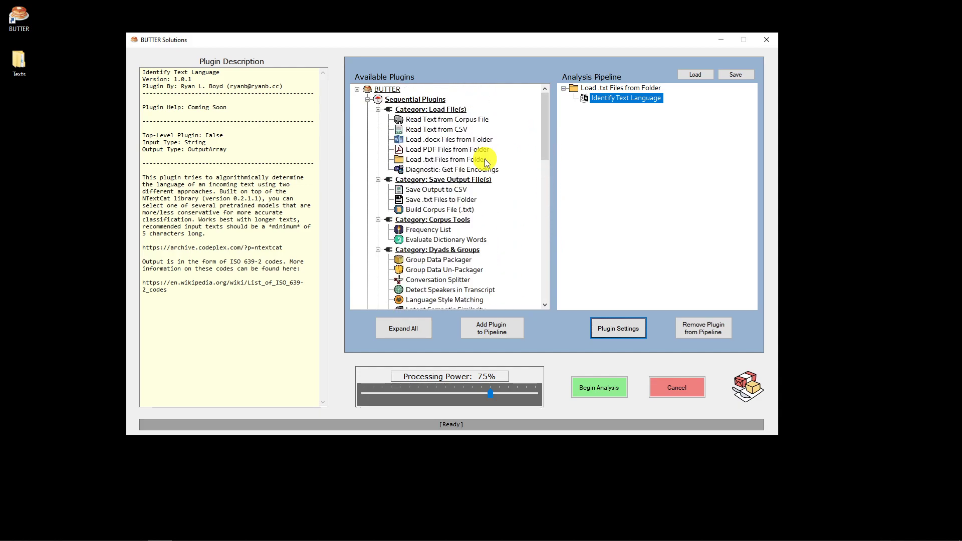
pyautogui.doubleClick(441, 190)
pyautogui.click(613, 328)
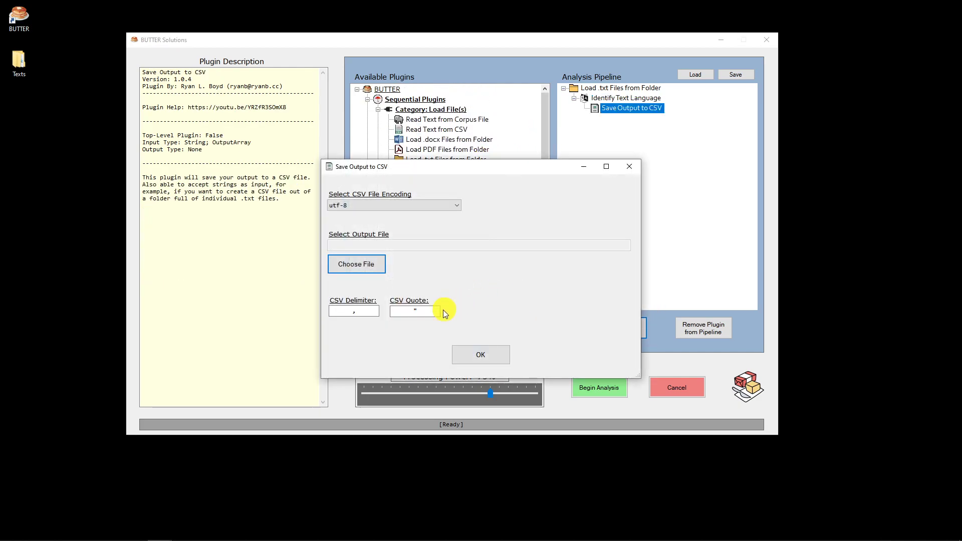
pyautogui.click(353, 266)
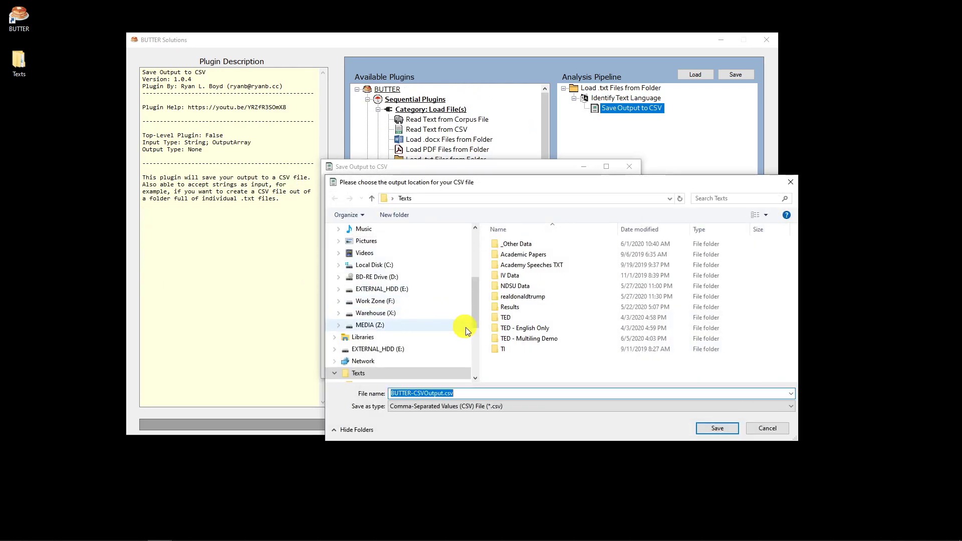
pyautogui.click(447, 393)
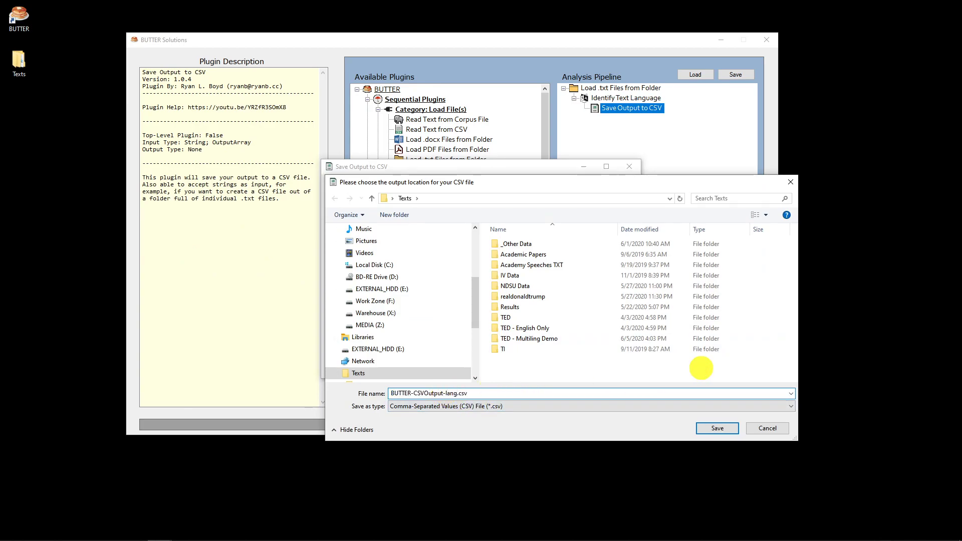
pyautogui.press('Return')
pyautogui.click(489, 354)
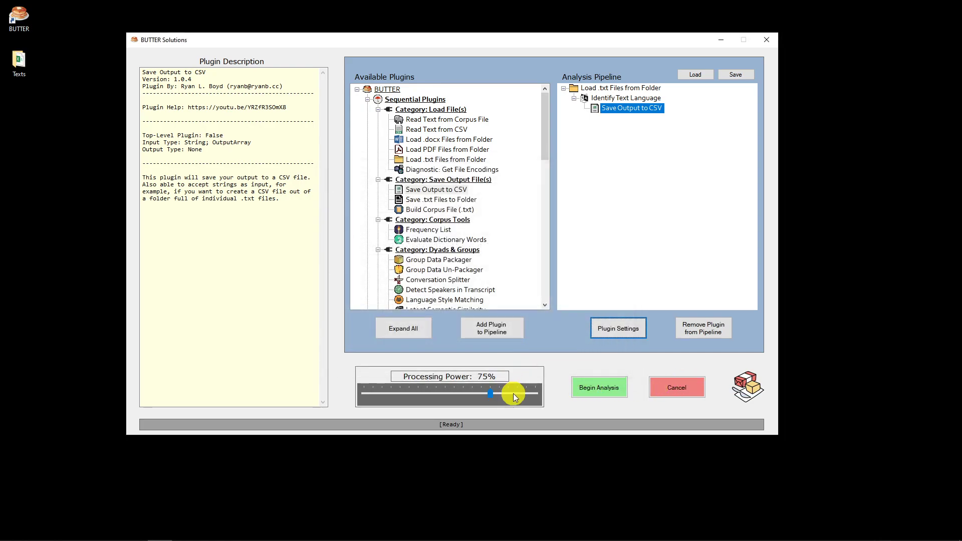
# Run the analysis pipeline at 85% processing power and open BUTTER-CSVOutput-lang.csv from the Texts folder in Excel.
pyautogui.click(574, 389)
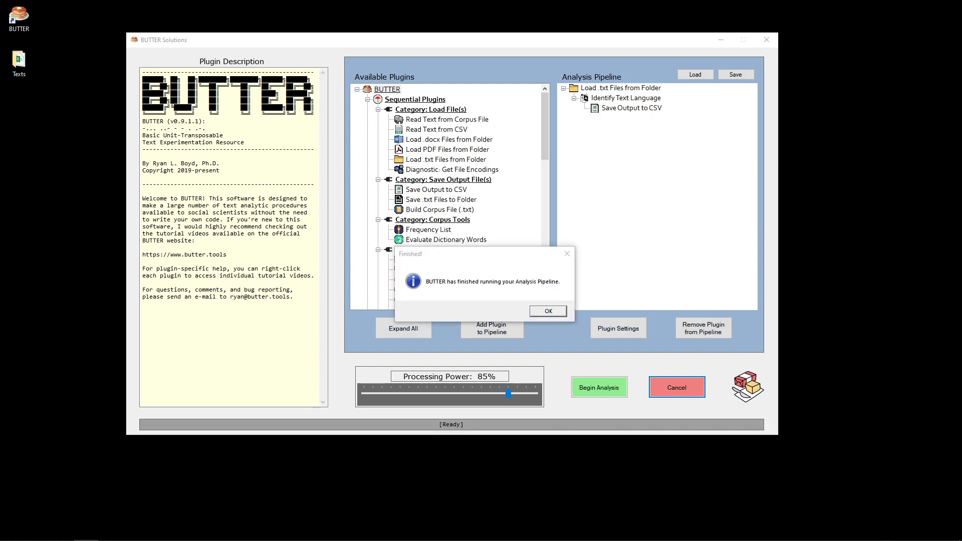
pyautogui.click(548, 311)
pyautogui.moveTo(961, 134); pyautogui.dragTo(457, 74)
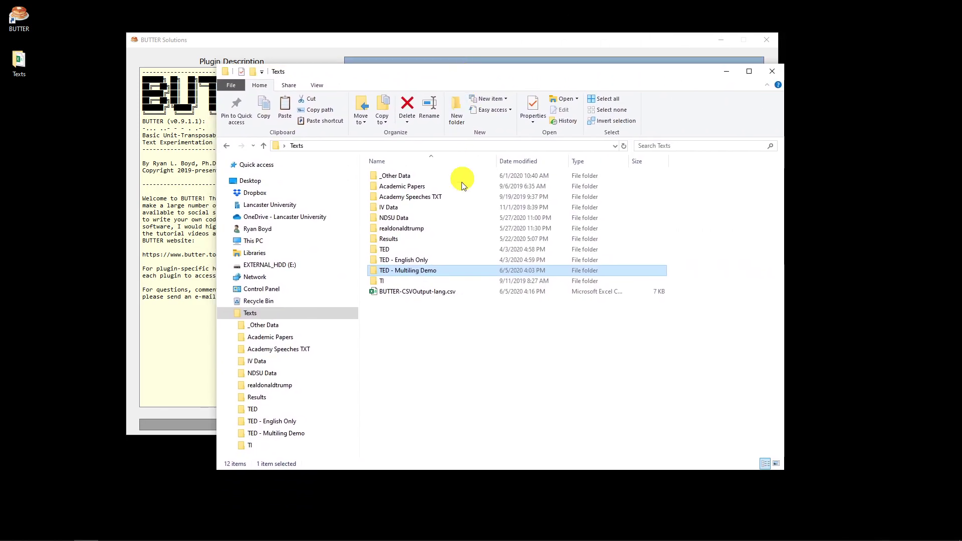
pyautogui.doubleClick(423, 291)
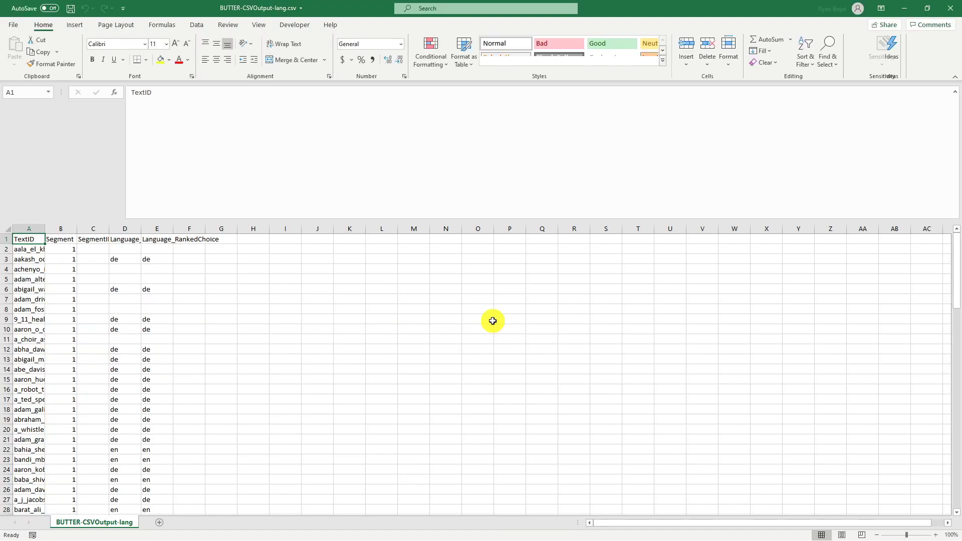
# Sort the output rows by TextID in ascending order and widen the TextID column.
pyautogui.click(17, 250)
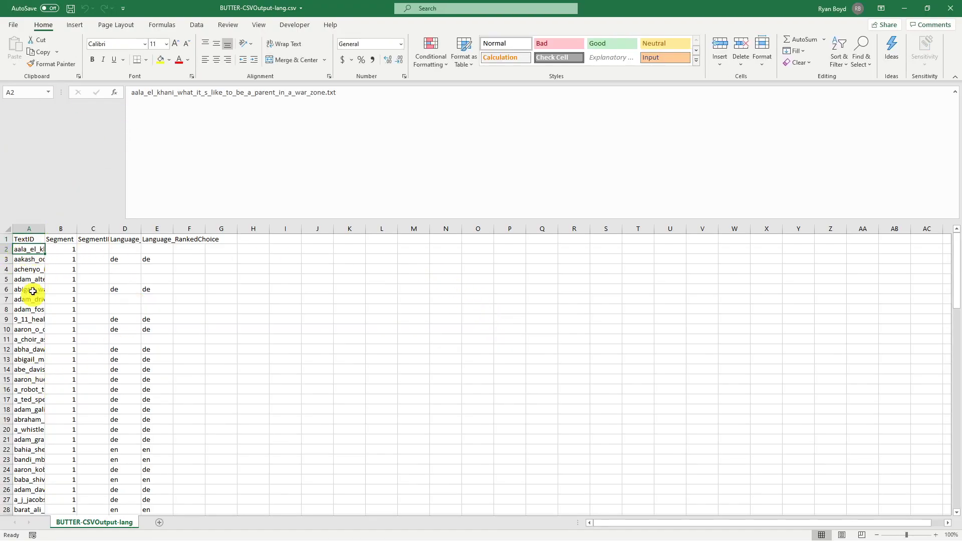
pyautogui.click(196, 25)
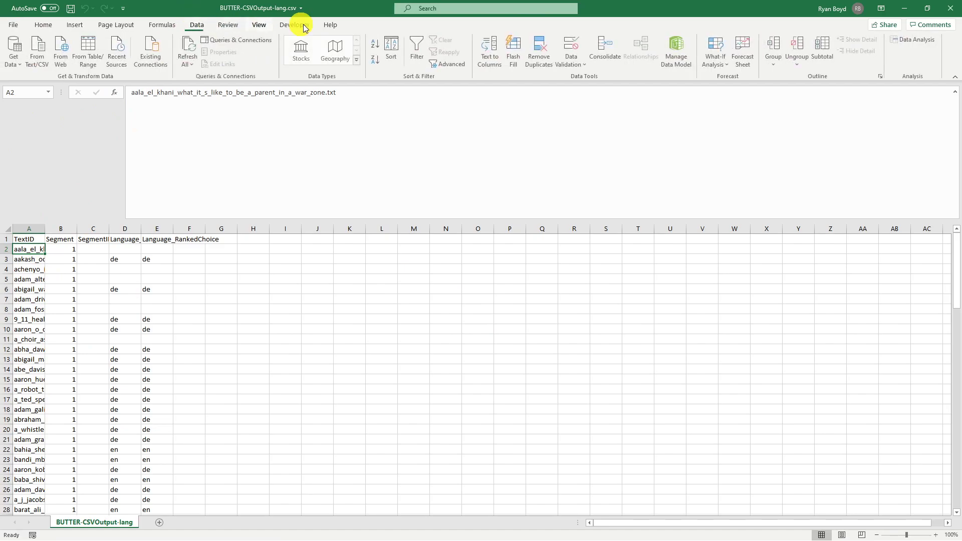
pyautogui.click(376, 47)
pyautogui.moveTo(45, 229); pyautogui.dragTo(117, 232)
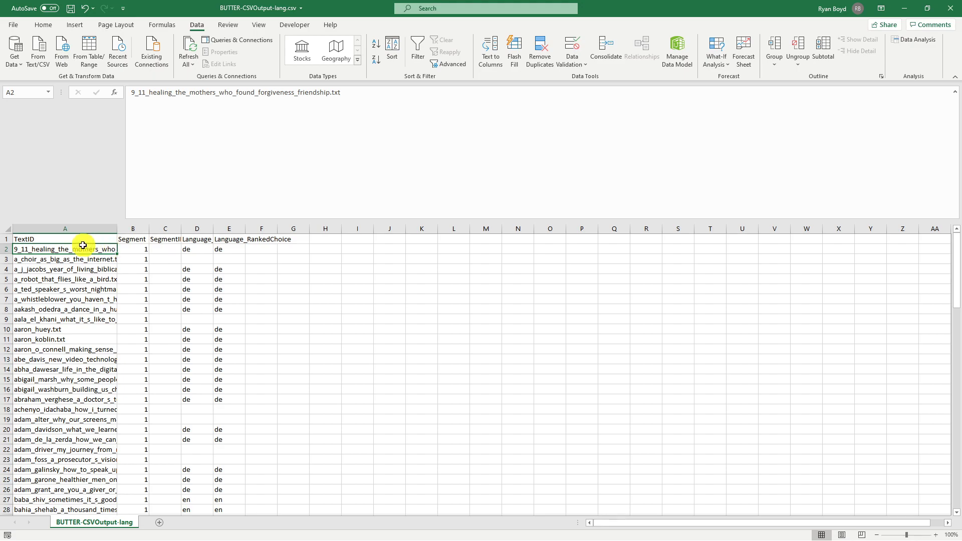
# Check the detected language codes against the groups of file names starting with a, b and c.
pyautogui.moveTo(81, 247); pyautogui.dragTo(224, 277)
pyautogui.moveTo(52, 249); pyautogui.dragTo(60, 486)
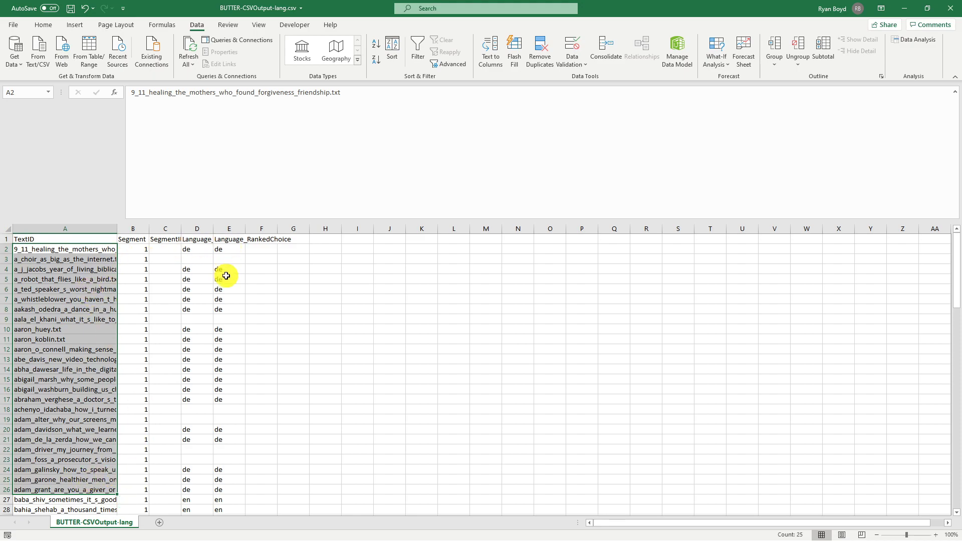
pyautogui.scroll(-6, 199, 270)
pyautogui.scroll(-2, 200, 278)
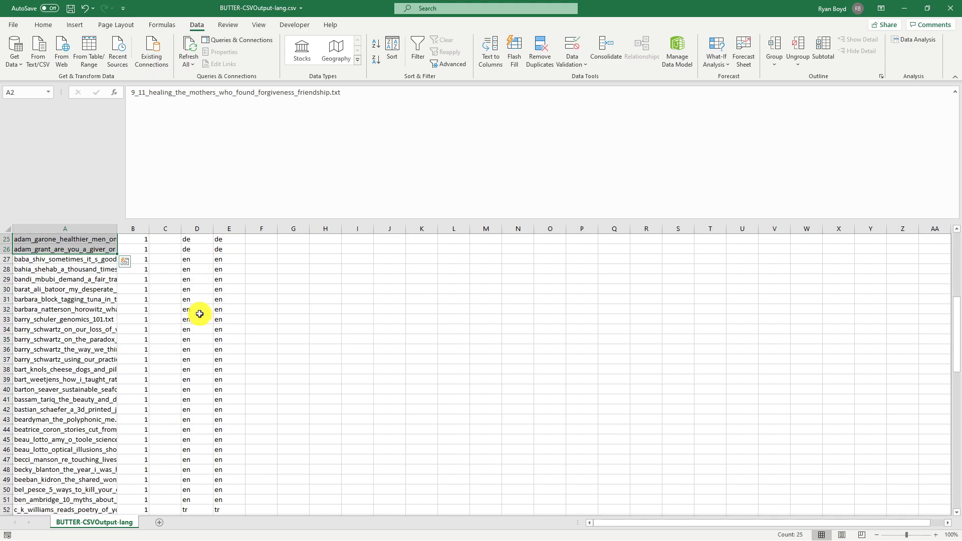
pyautogui.moveTo(85, 259); pyautogui.dragTo(90, 500)
pyautogui.scroll(-15, 227, 405)
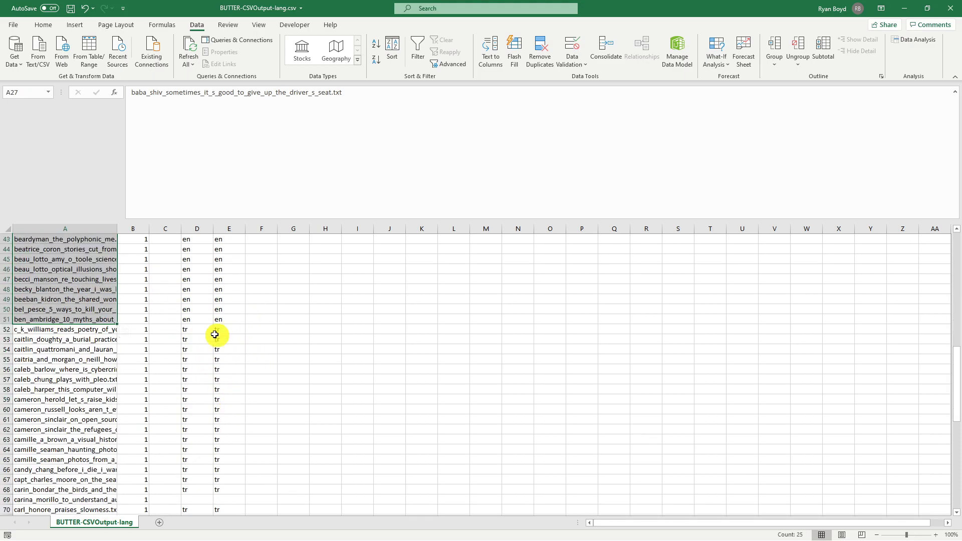
pyautogui.scroll(-5, 208, 401)
pyautogui.scroll(20, 210, 396)
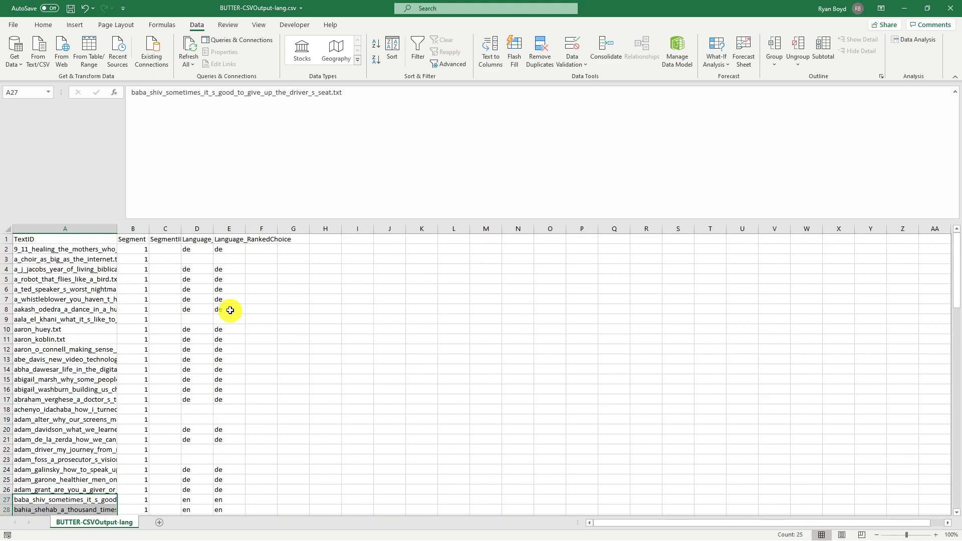
# Examine the empty language cells in rows 3, 9, 18 and 19 and check the TextID of row 3.
pyautogui.click(205, 257)
pyautogui.moveTo(206, 256); pyautogui.dragTo(220, 256)
pyautogui.keyDown('ctrl'); pyautogui.moveTo(191, 318); pyautogui.dragTo(223, 319); pyautogui.keyUp('ctrl')
pyautogui.keyDown('ctrl'); pyautogui.moveTo(198, 408); pyautogui.dragTo(235, 420); pyautogui.keyUp('ctrl')
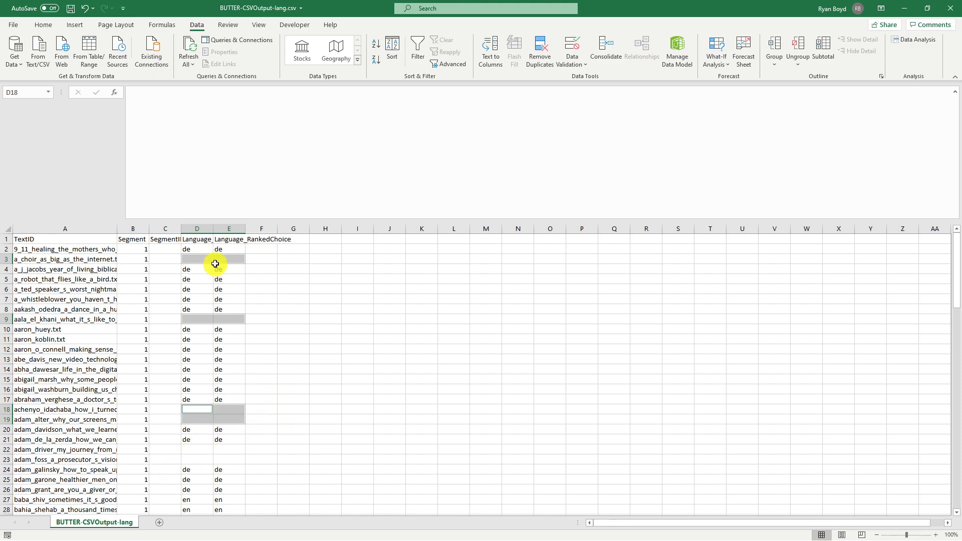
pyautogui.moveTo(193, 260); pyautogui.dragTo(234, 258)
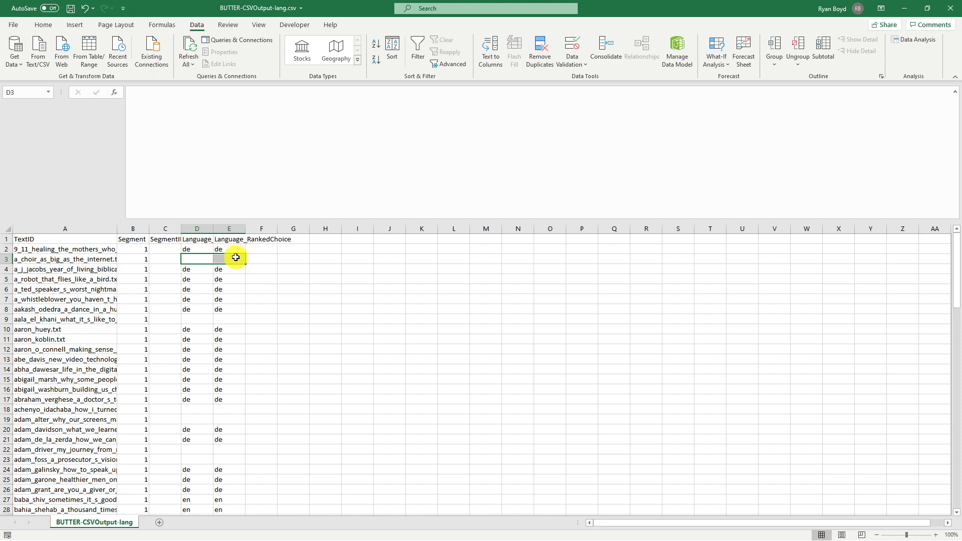
pyautogui.moveTo(195, 262); pyautogui.dragTo(235, 261)
pyautogui.click(101, 260)
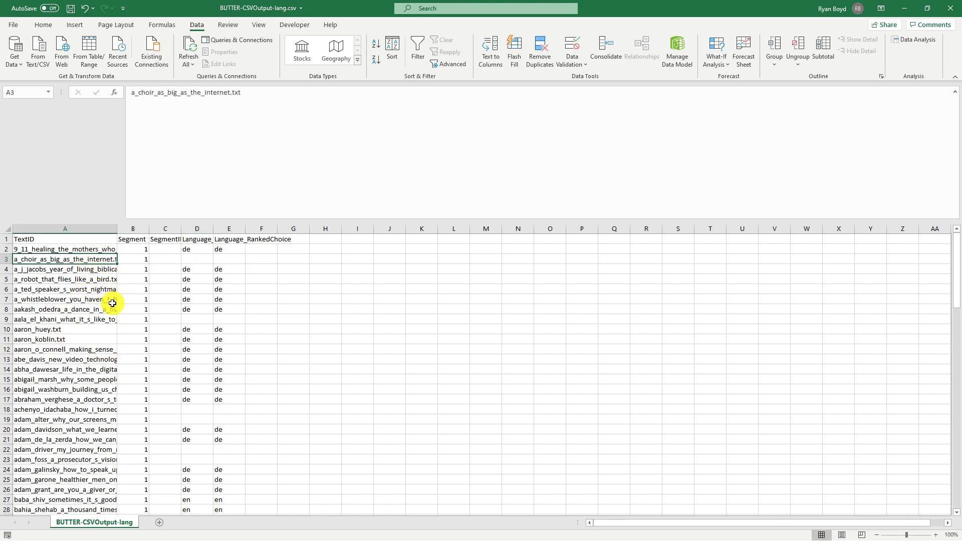
pyautogui.moveTo(187, 261); pyautogui.dragTo(233, 260)
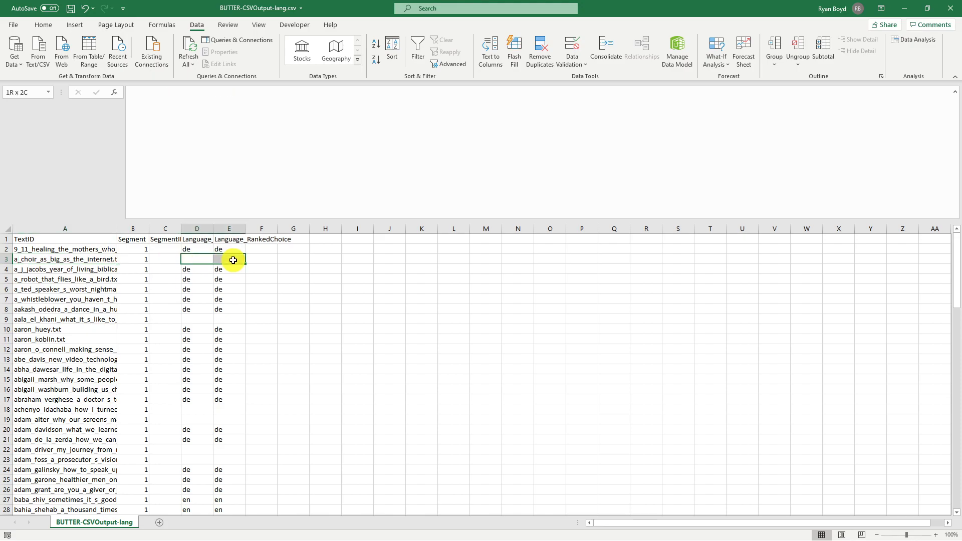
# Fit columns D and E to their full headers and read the names of the two language identification methods.
pyautogui.doubleClick(213, 226)
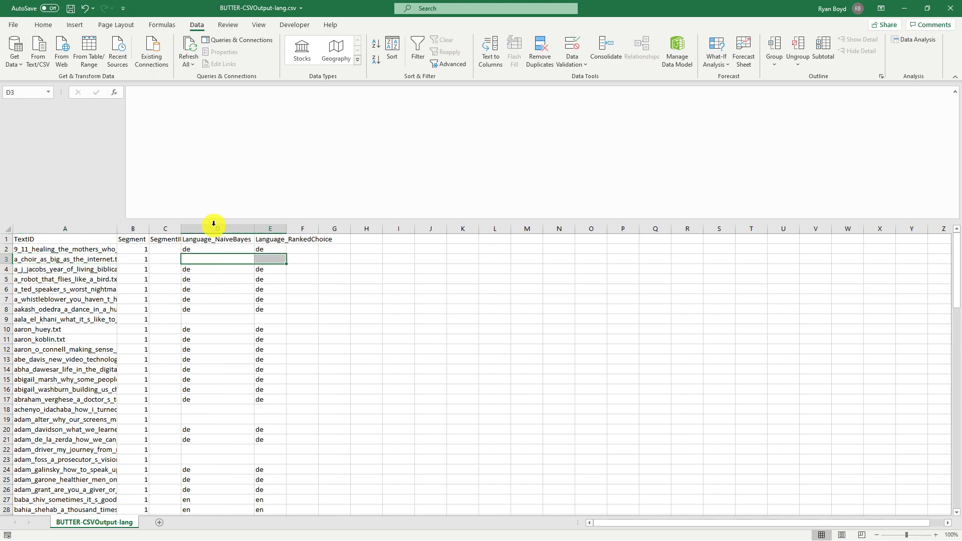
pyautogui.moveTo(213, 226); pyautogui.dragTo(262, 224)
pyautogui.click(226, 239)
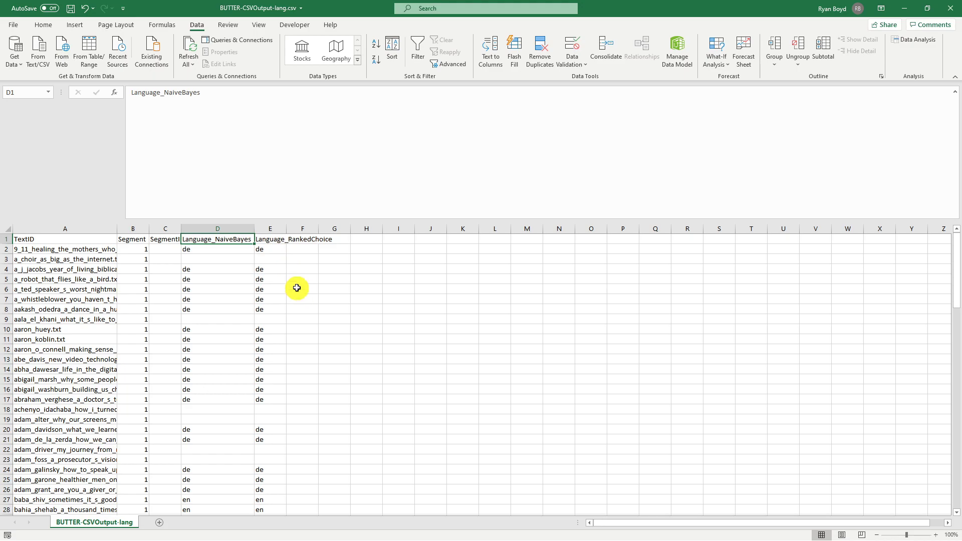
pyautogui.click(267, 238)
pyautogui.click(215, 238)
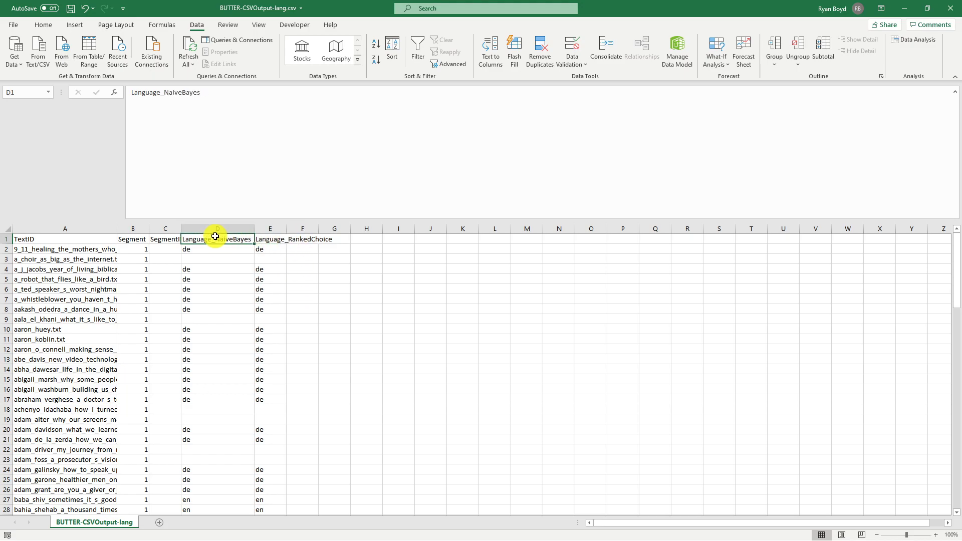
pyautogui.scroll(-5, 227, 440)
pyautogui.scroll(5, 182, 407)
pyautogui.moveTo(241, 228); pyautogui.dragTo(286, 227)
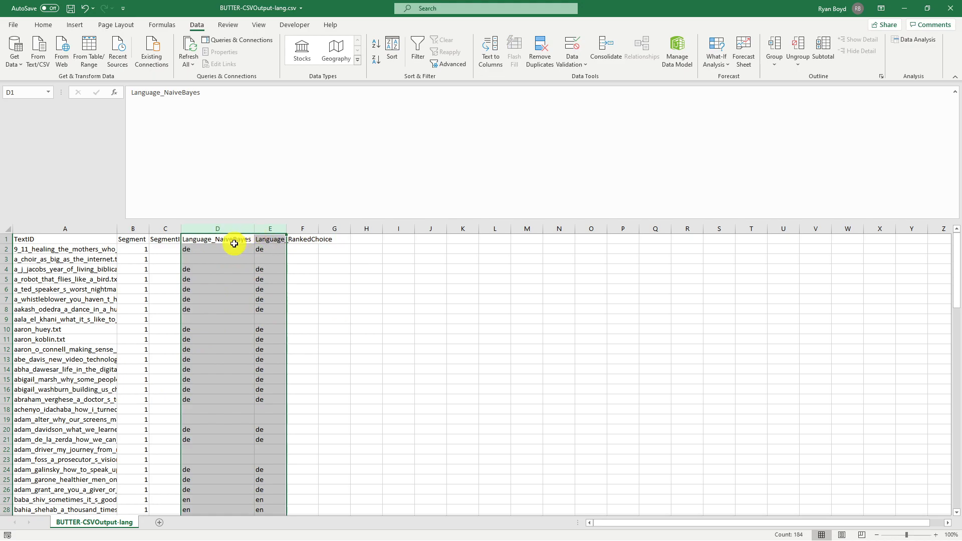
pyautogui.moveTo(286, 227); pyautogui.dragTo(232, 240)
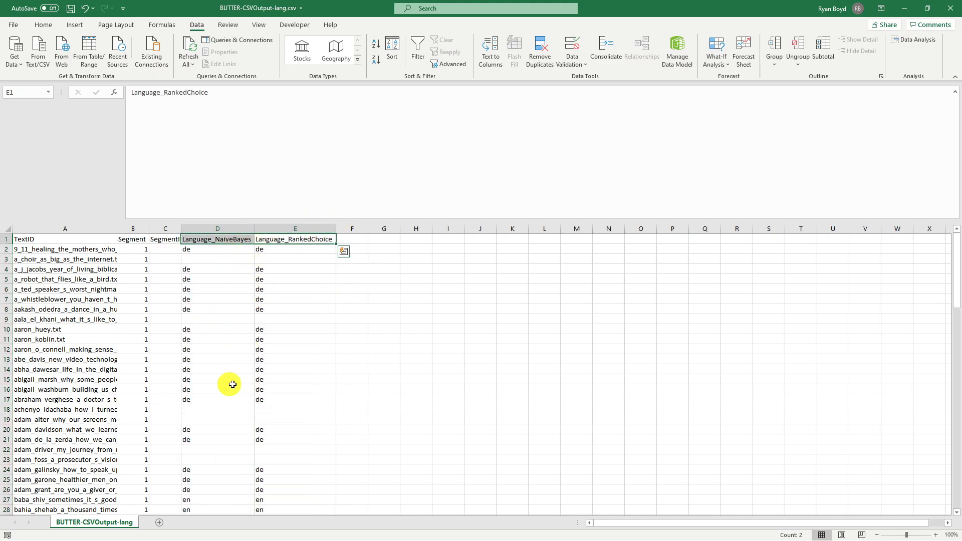
# Review the codes in the Language_RankedChoice column and return to the Language_NaiveBayes column.
pyautogui.scroll(-5, 264, 374)
pyautogui.scroll(5, 256, 340)
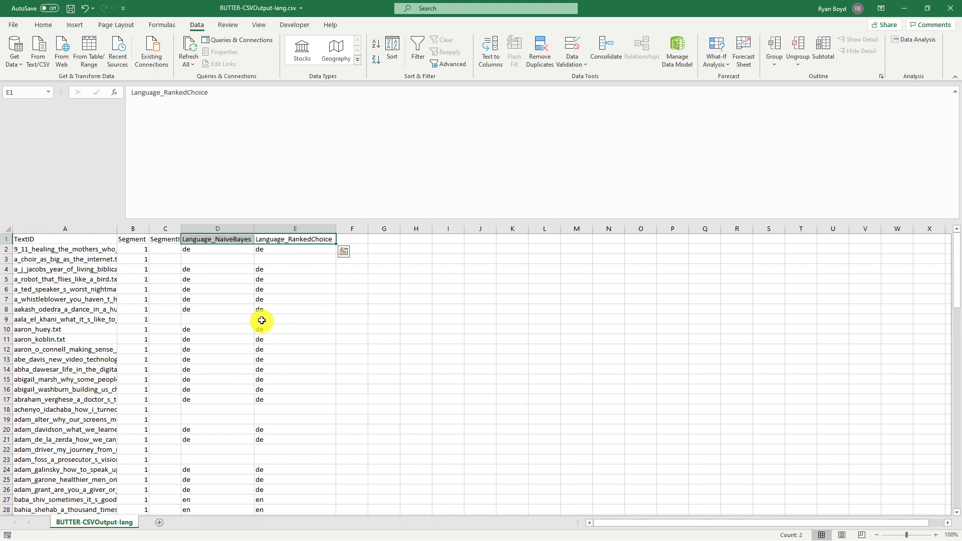
pyautogui.click(281, 240)
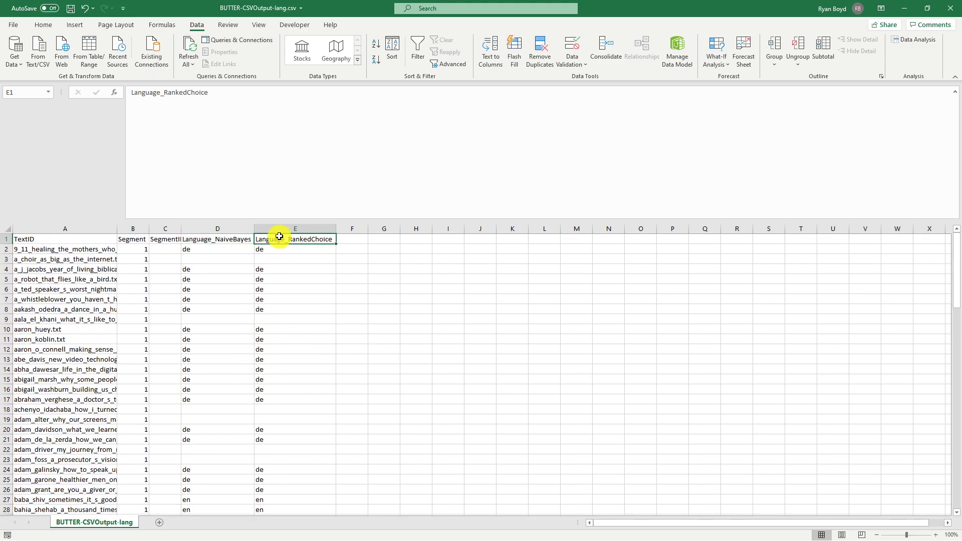
pyautogui.hotkey('ctrl', 'space')
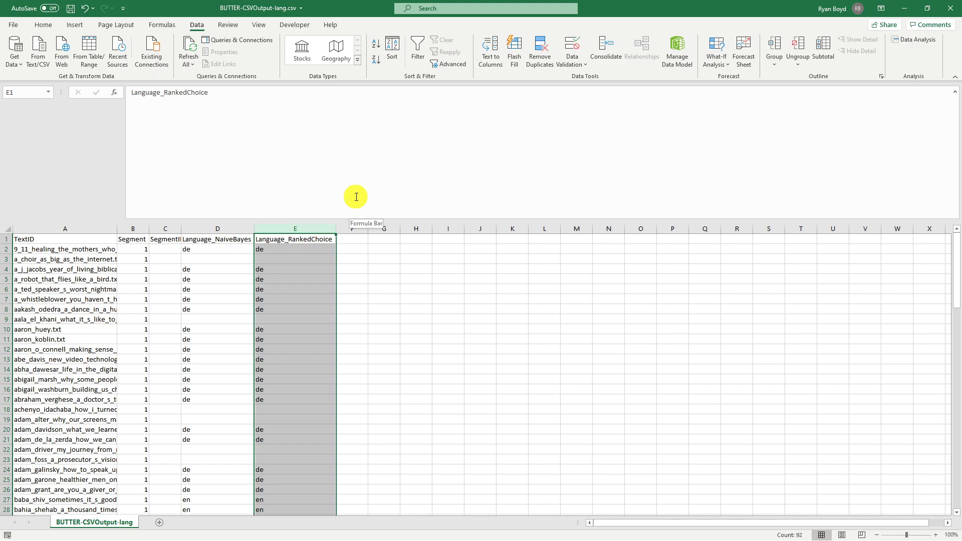
pyautogui.click(212, 241)
pyautogui.click(239, 227)
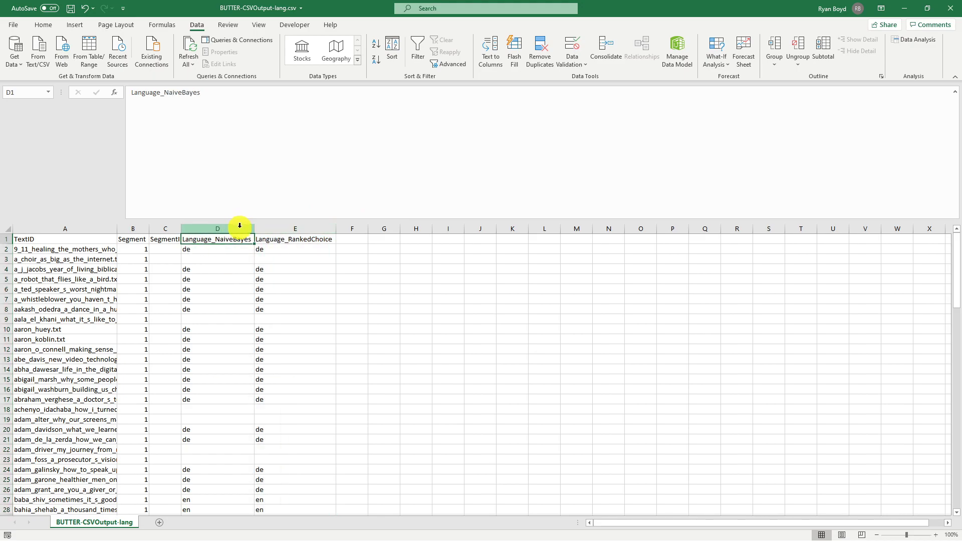
# Compare the Naive Bayes and Ranked Choice codes side by side for several texts down to row 17.
pyautogui.click(221, 238)
pyautogui.moveTo(219, 239); pyautogui.dragTo(272, 239)
pyautogui.moveTo(208, 268); pyautogui.dragTo(260, 271)
pyautogui.moveTo(214, 298); pyautogui.dragTo(272, 298)
pyautogui.moveTo(195, 339); pyautogui.dragTo(259, 339)
pyautogui.moveTo(219, 372); pyautogui.dragTo(257, 375)
pyautogui.moveTo(214, 397); pyautogui.dragTo(251, 397)
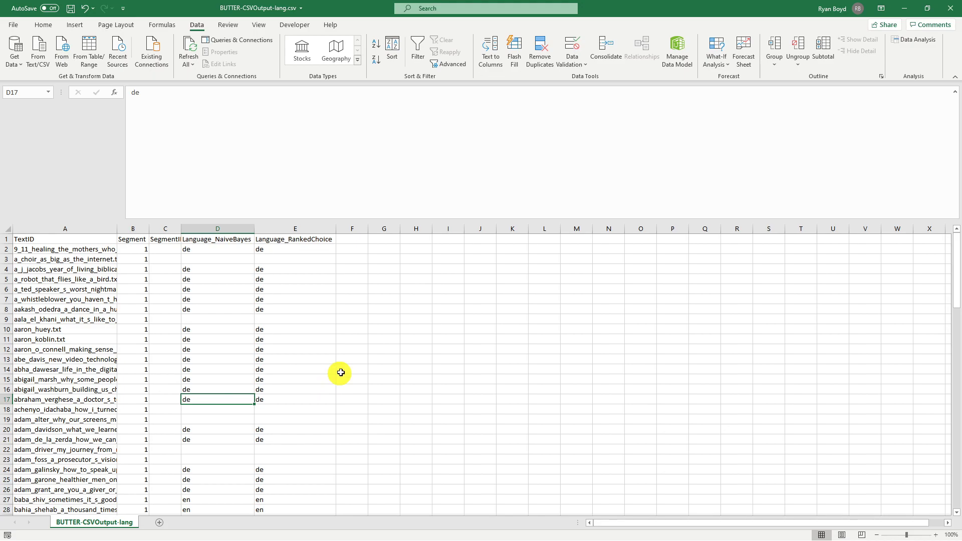
# Close the CSV without saving changes and select Identify Text Language in the BUTTER pipeline.
pyautogui.click(950, 8)
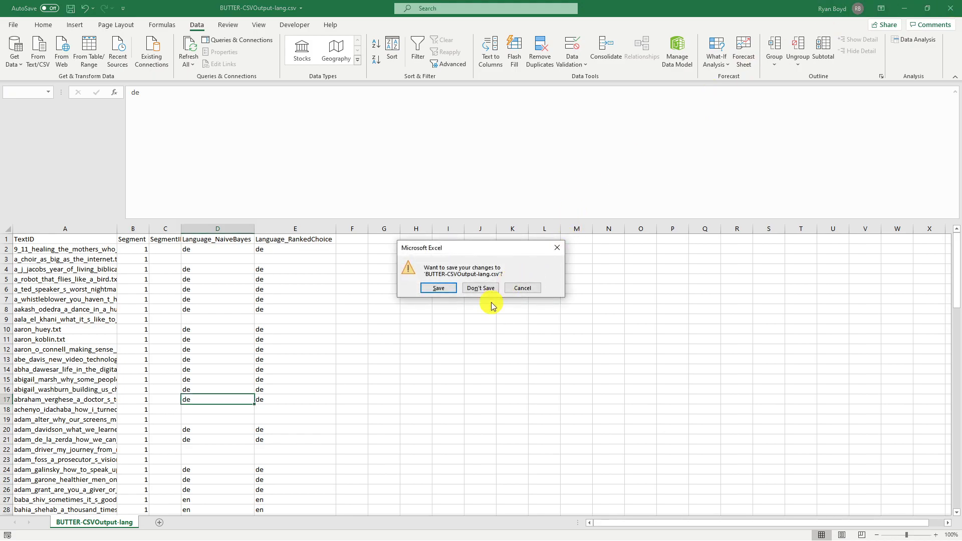
pyautogui.click(480, 287)
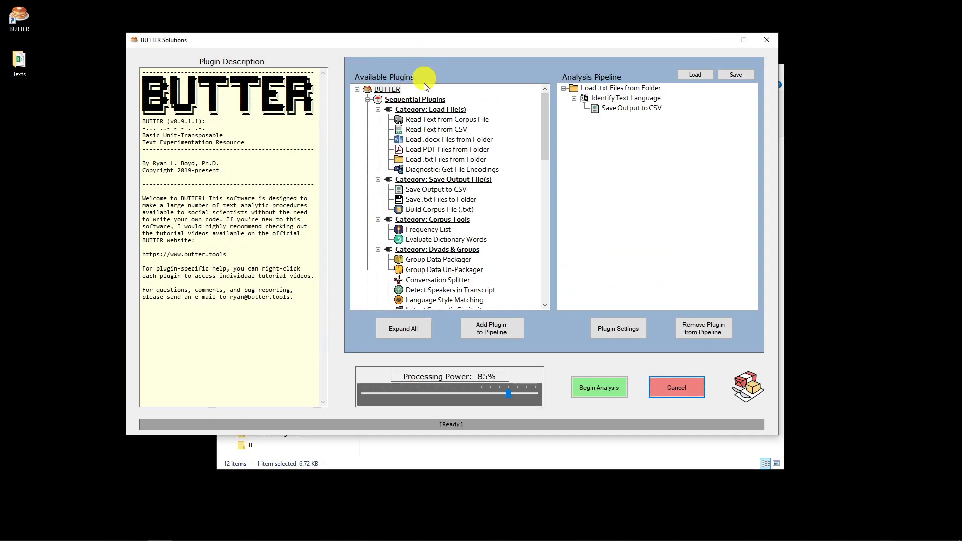
pyautogui.click(598, 98)
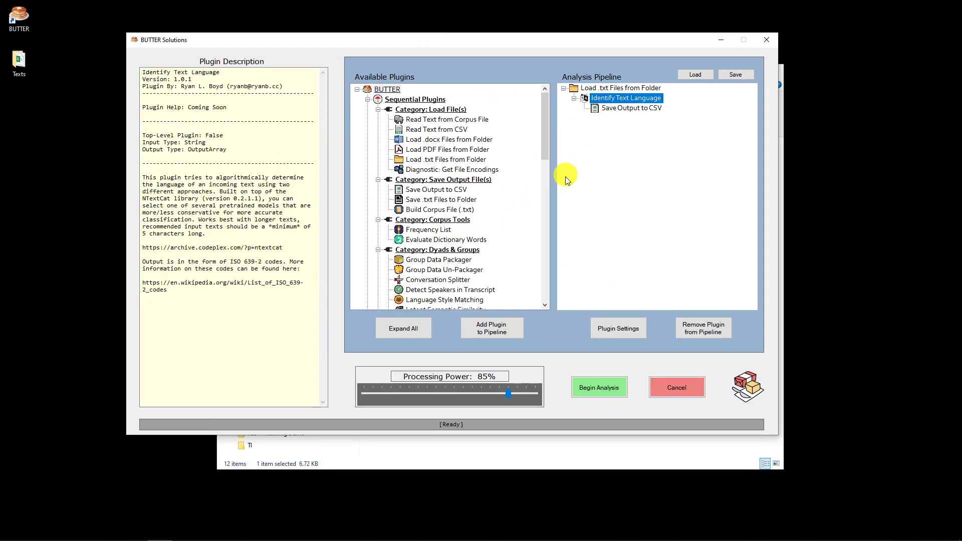